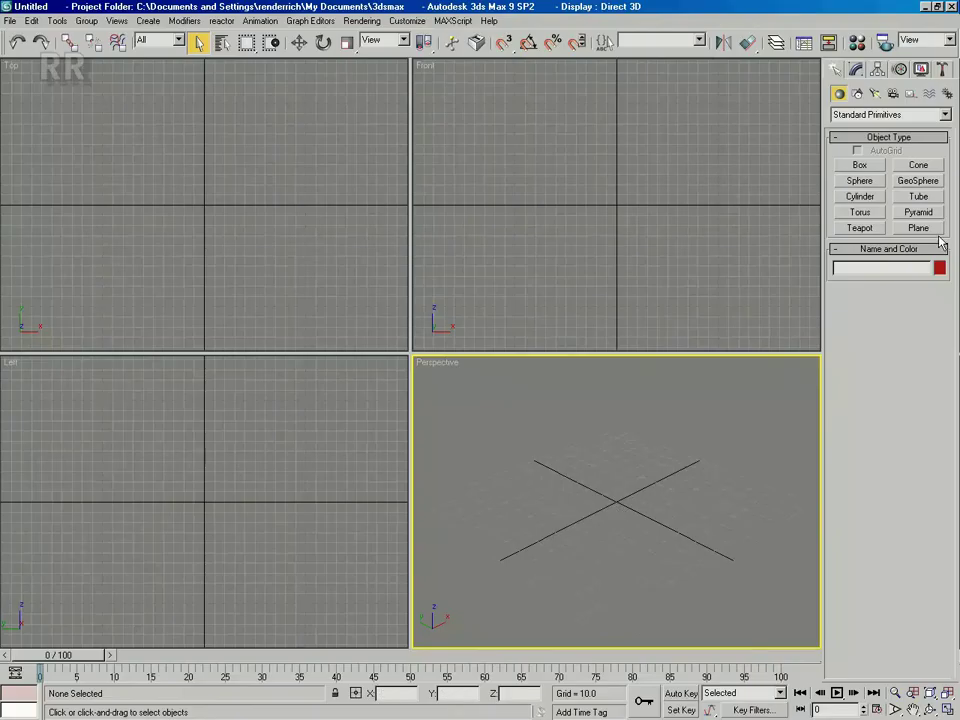
Step: Create a plane about 211 long and 162 wide in the Front viewport and name it front ref
left_click(918, 228)
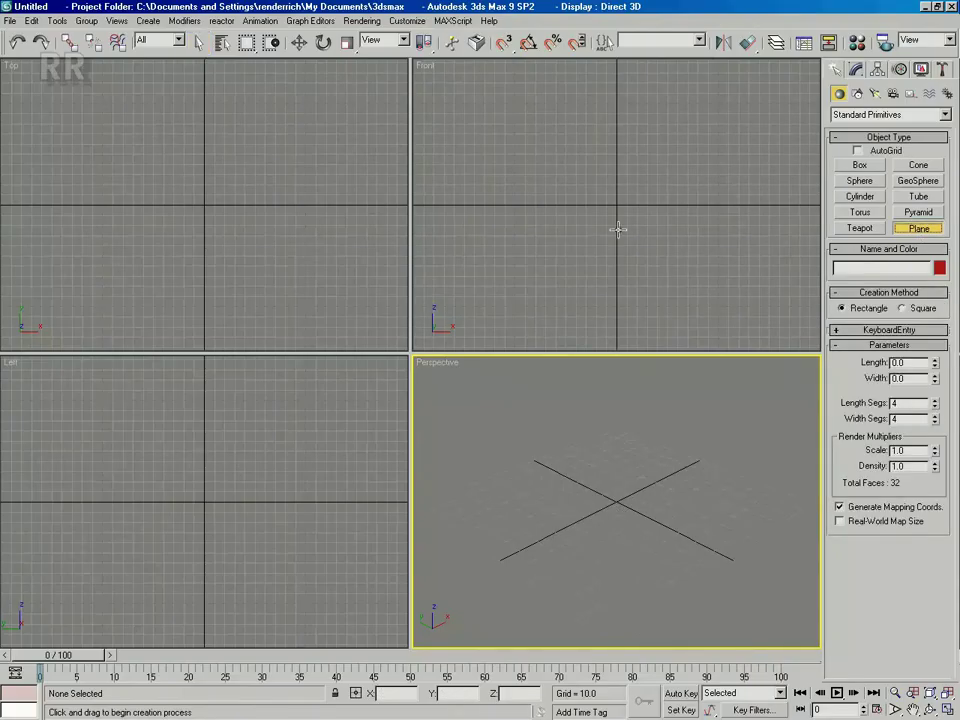
left_click_drag(537, 99, 700, 312)
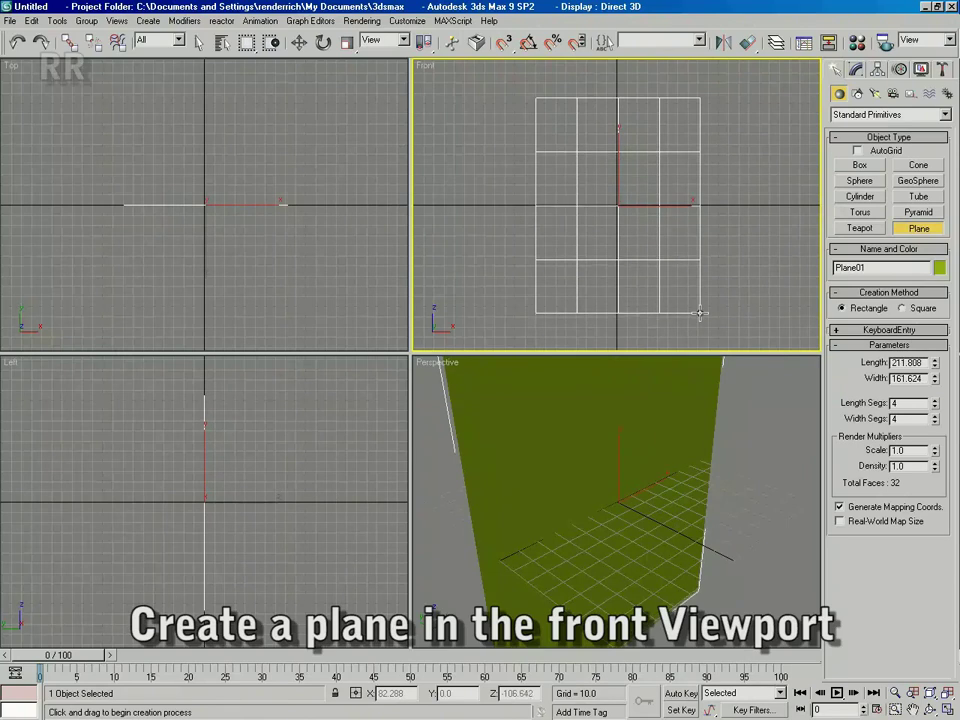
double_click(860, 266)
type("fro")
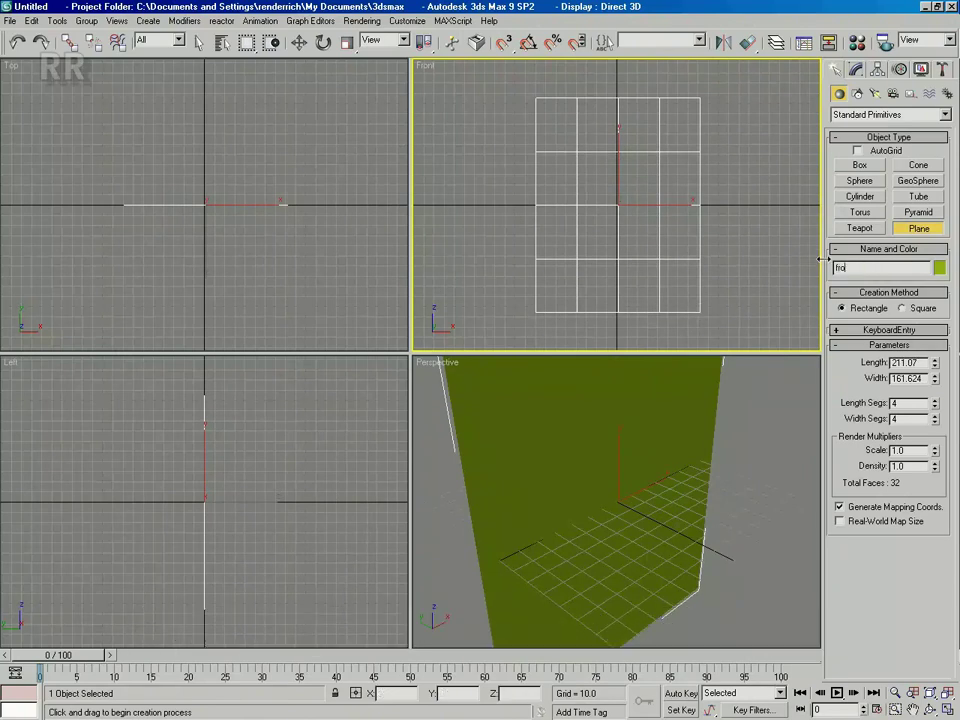
type("nt ref")
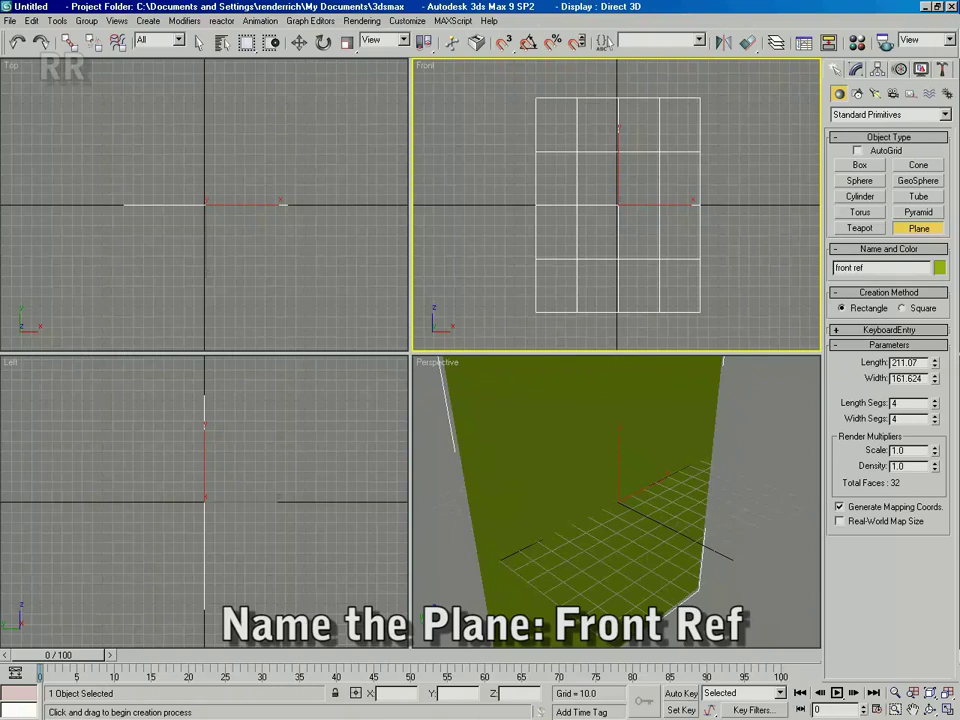
Step: Reduce the plane's length and width segments to 1 each
triple_click(935, 407)
left_click(935, 423)
left_click(935, 423)
left_click(936, 423)
Step: Switch the Front viewport to Smooth + Highlights shading and end plane creation
mouse_move(636, 439)
middle_mouse_down()
mouse_move(636, 426)
mouse_move(643, 437)
middle_mouse_up()
scroll(647, 441, "down", 4)
middle_click(611, 288)
scroll(611, 289, "down", 2)
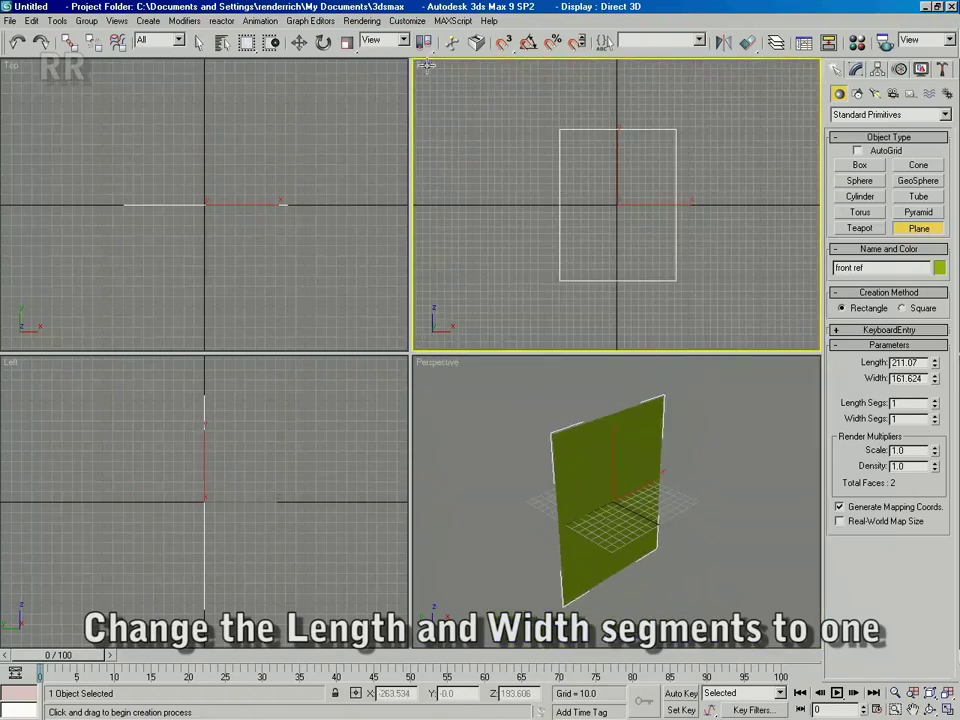
right_click(430, 66)
left_click(497, 95)
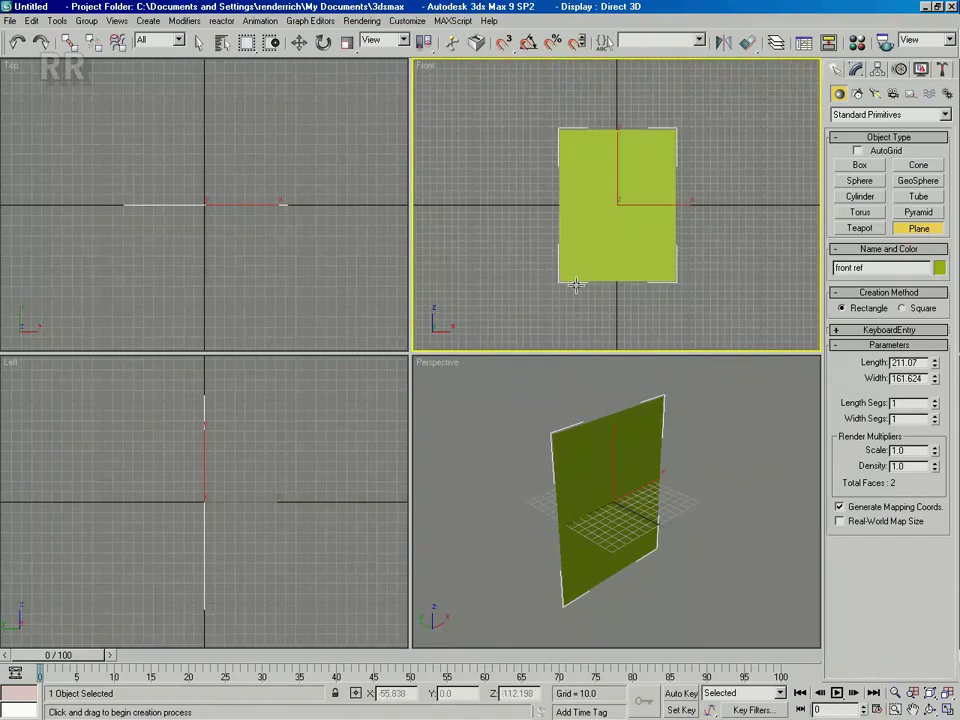
right_click(720, 339)
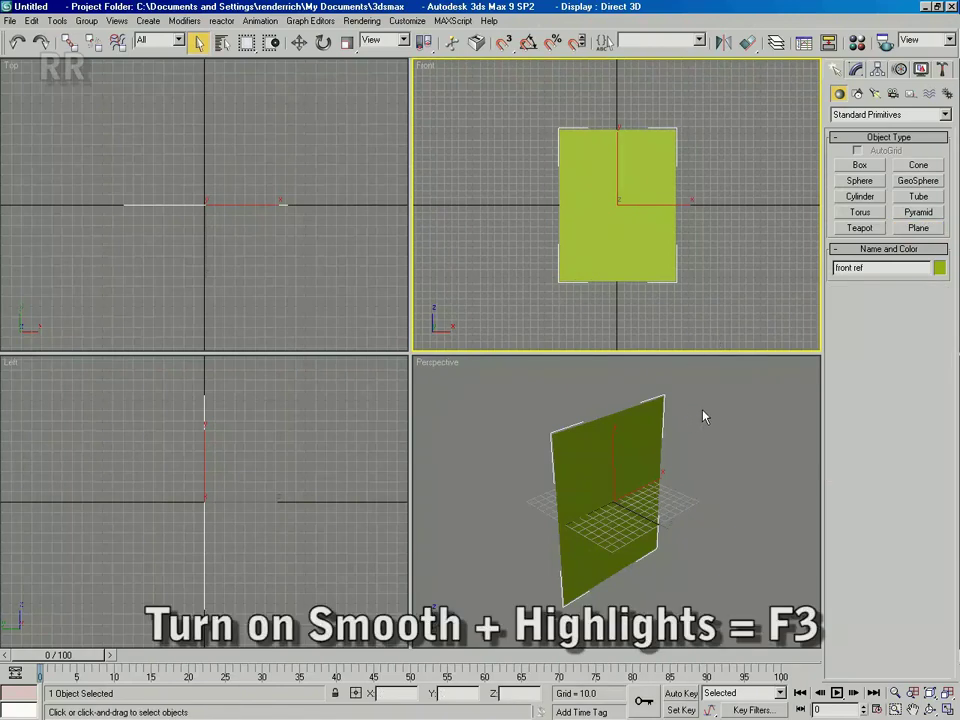
Step: Rename the first sample material in the Material Editor as front ref
left_click(857, 43)
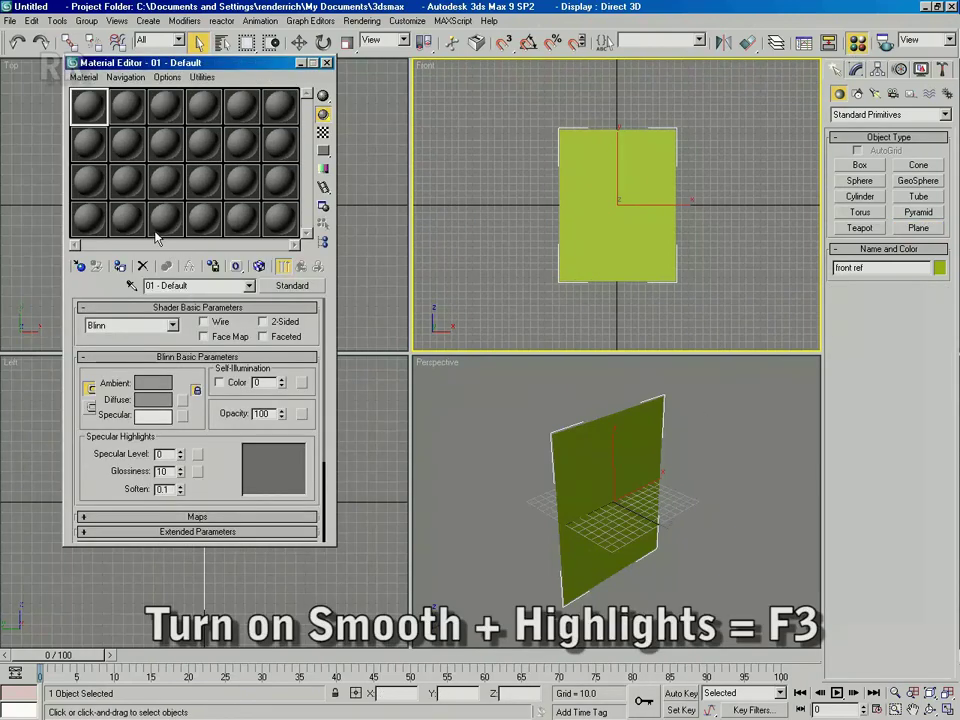
left_click(160, 285)
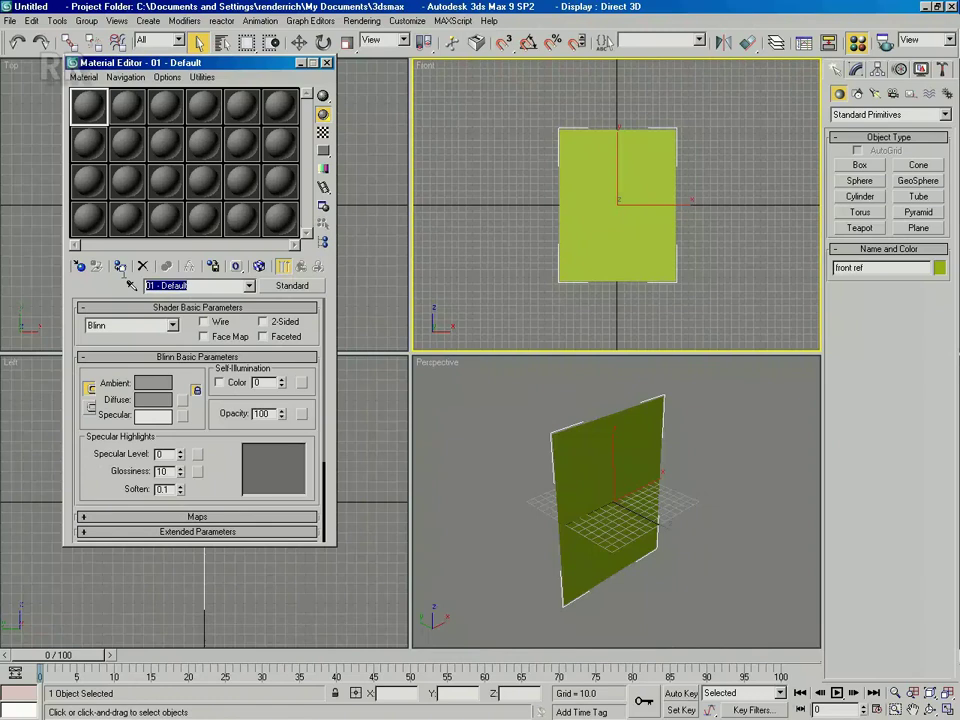
type("front ref")
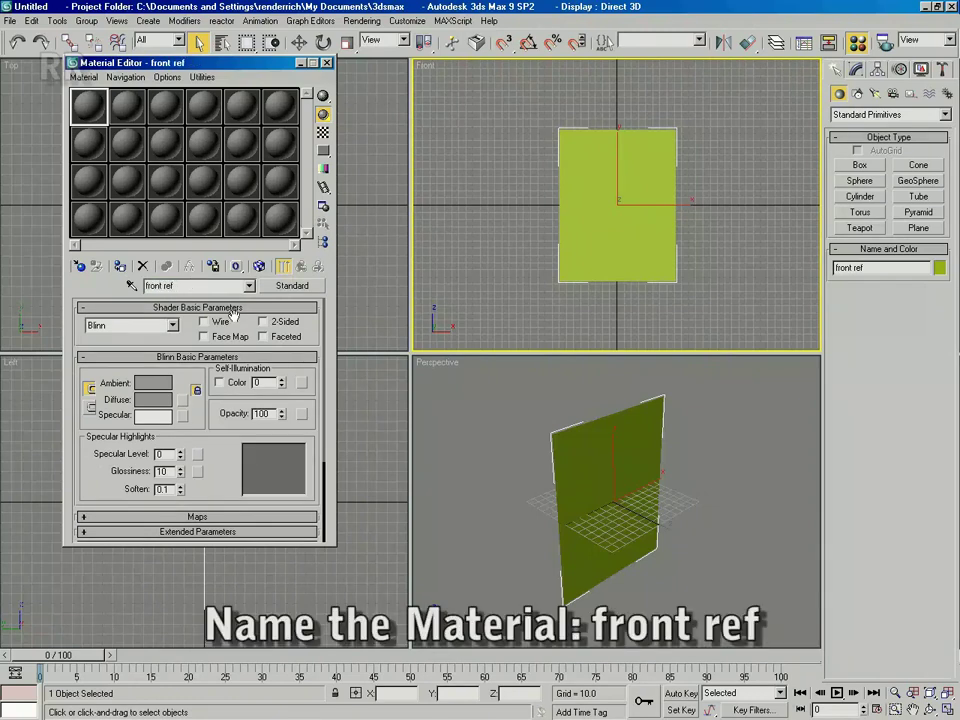
Step: Add a Bitmap as the material's diffuse map, using the image Ivan_0053 front.JPG and noting its pixel size
left_click(183, 404)
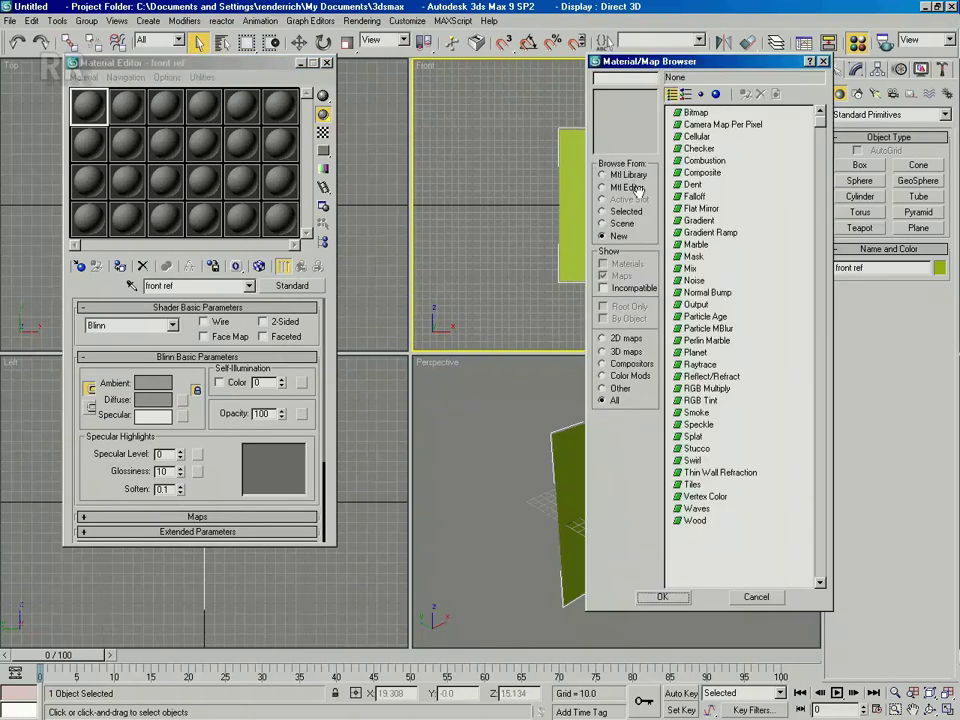
left_click(695, 113)
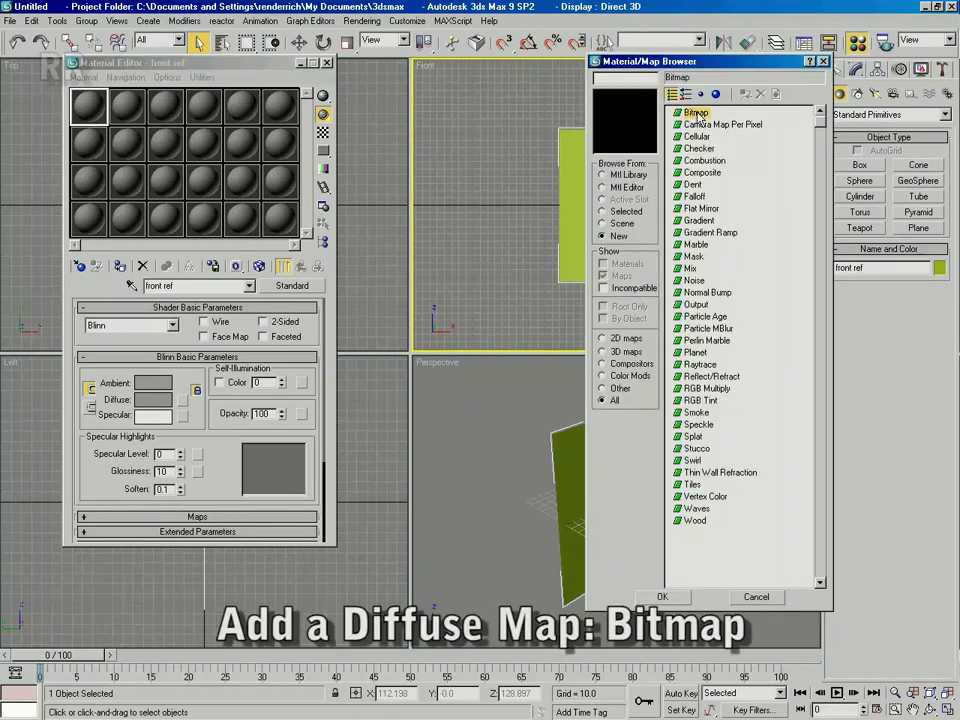
double_click(695, 113)
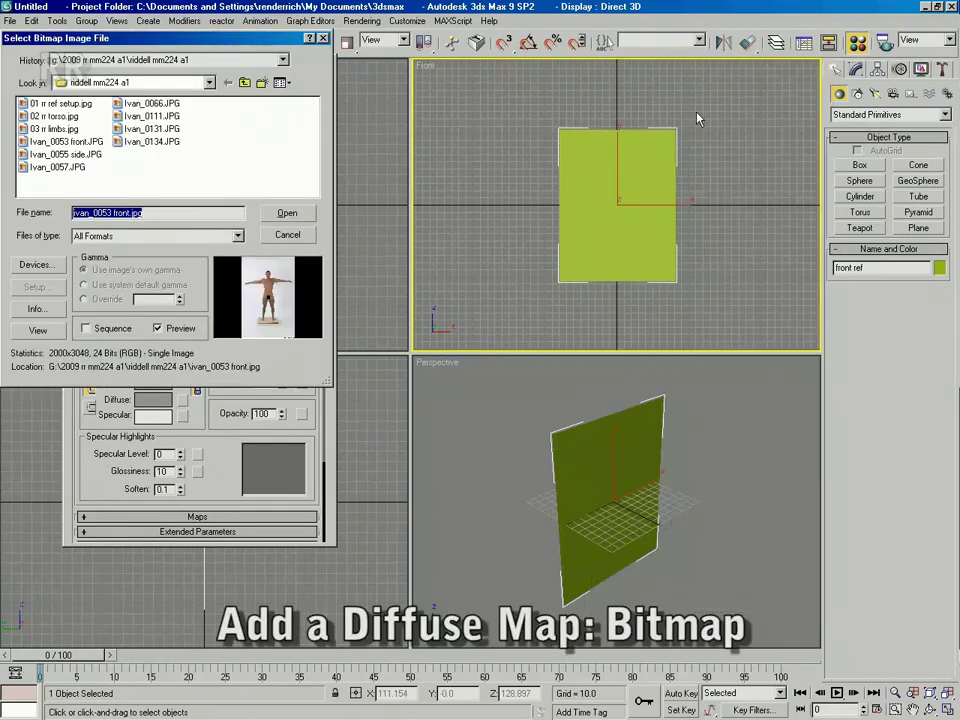
left_click(211, 85)
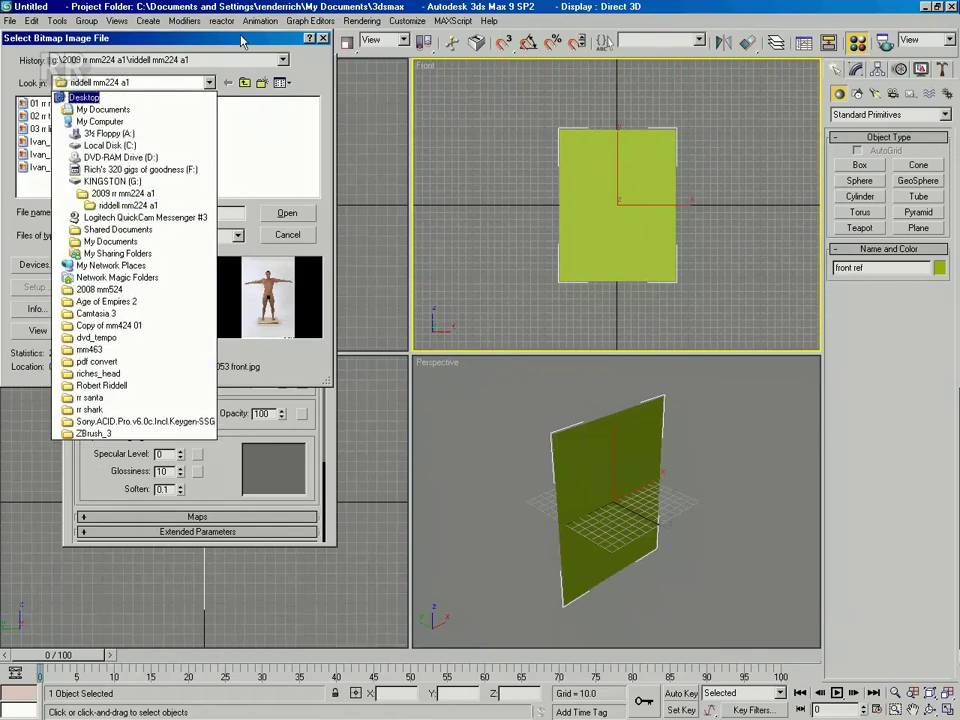
left_click(310, 83)
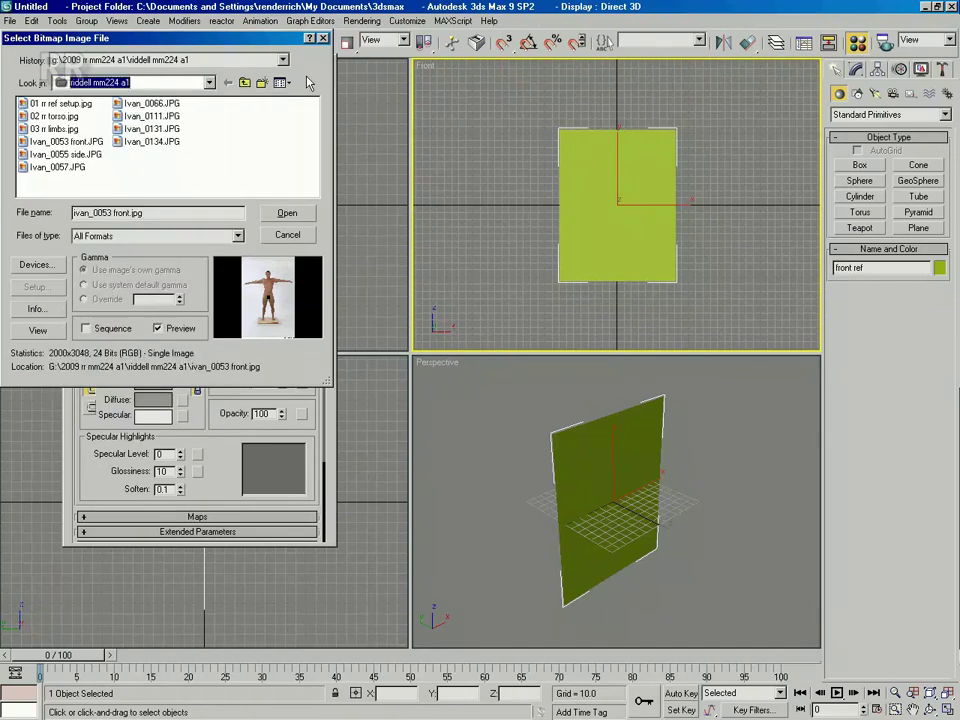
left_click(79, 147)
key("ctrl+shift+d")
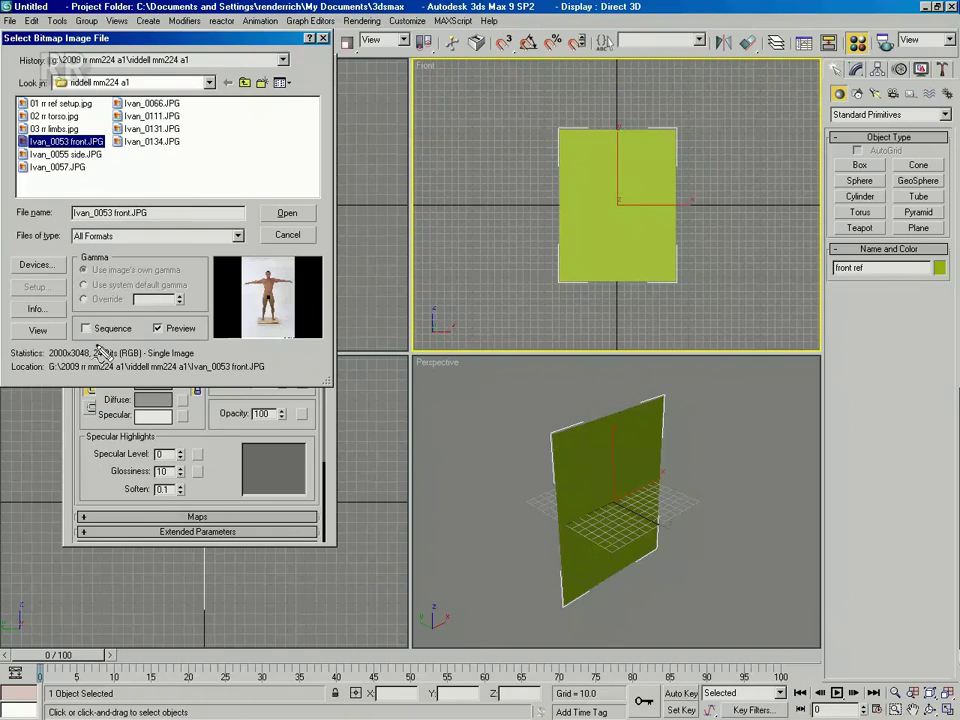
mouse_move(80, 324)
left_mouse_down()
mouse_move(81, 366)
mouse_move(66, 370)
left_mouse_up()
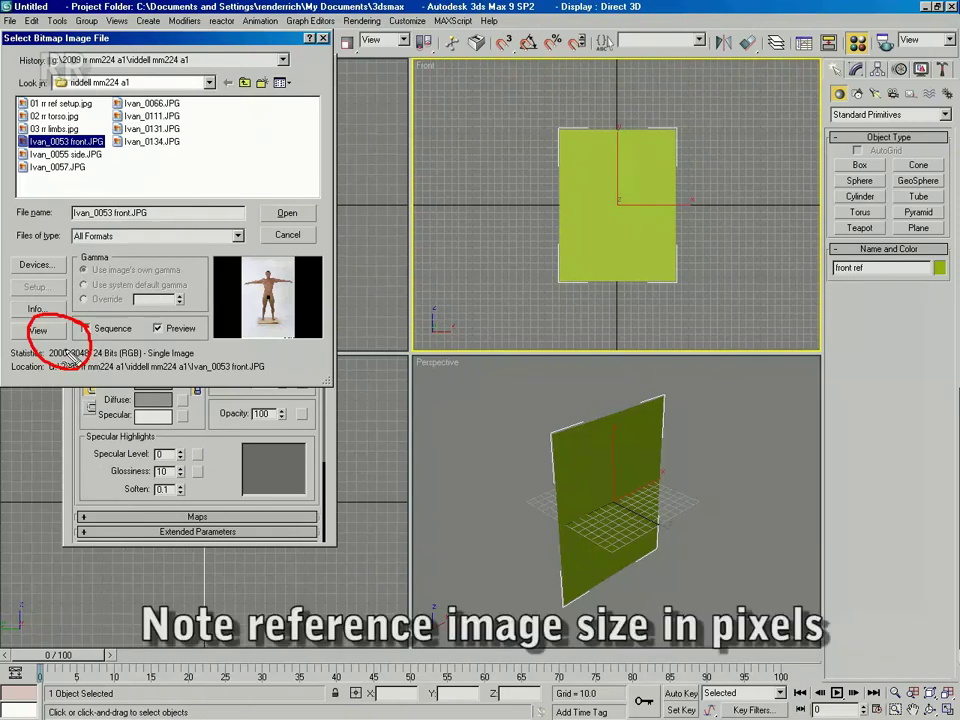
key("Escape")
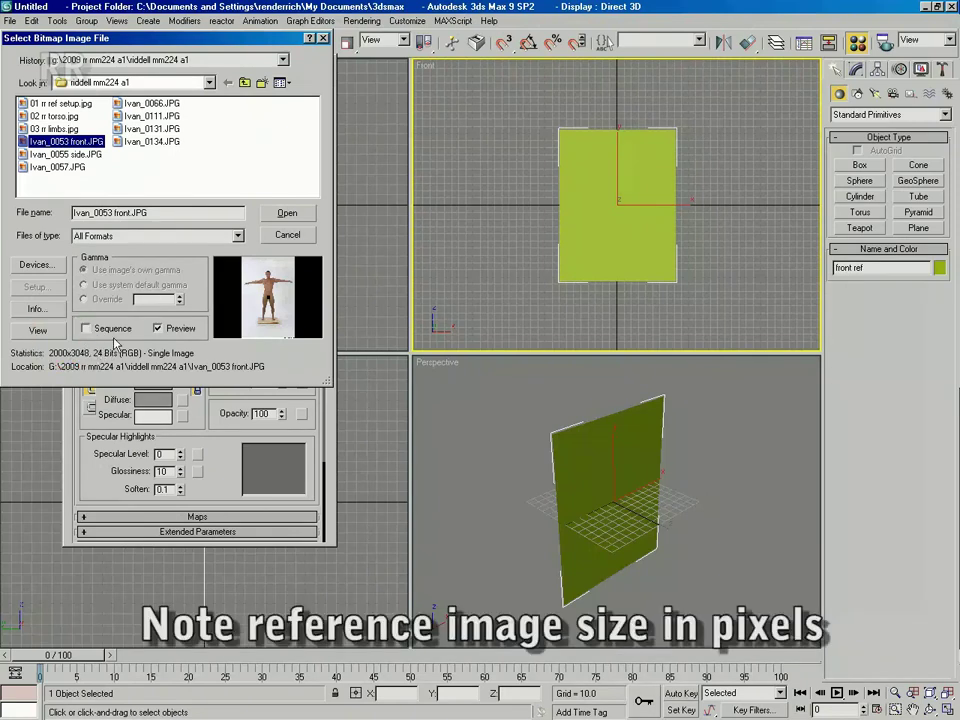
left_click(287, 213)
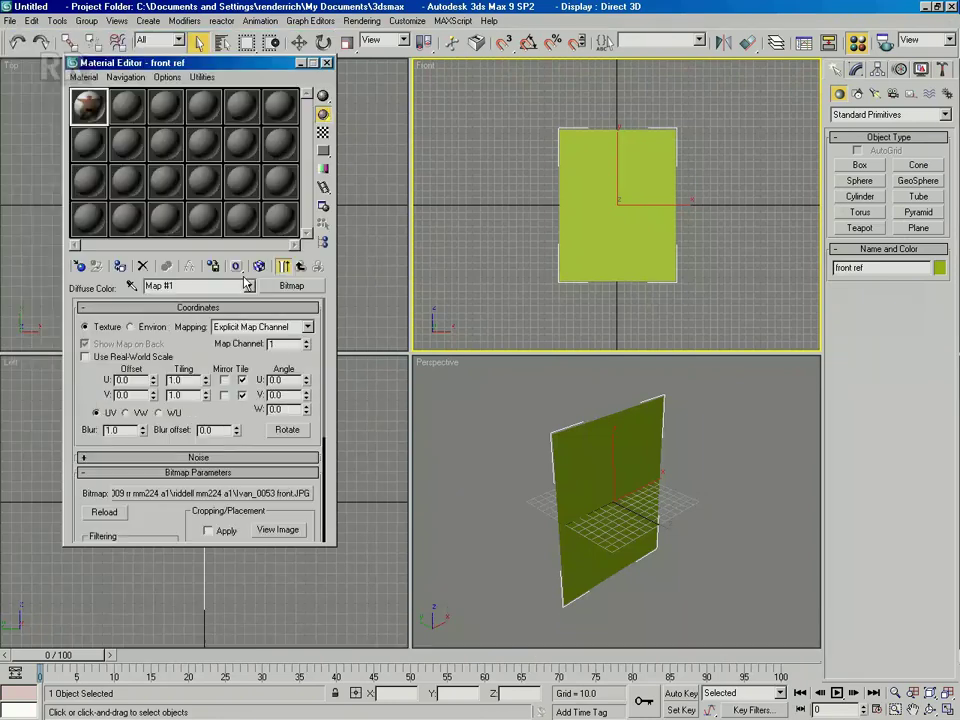
Step: Assign the front ref material to the plane with its map shown in the viewports, and set its self-illumination to 100
left_click_drag(90, 107, 580, 459)
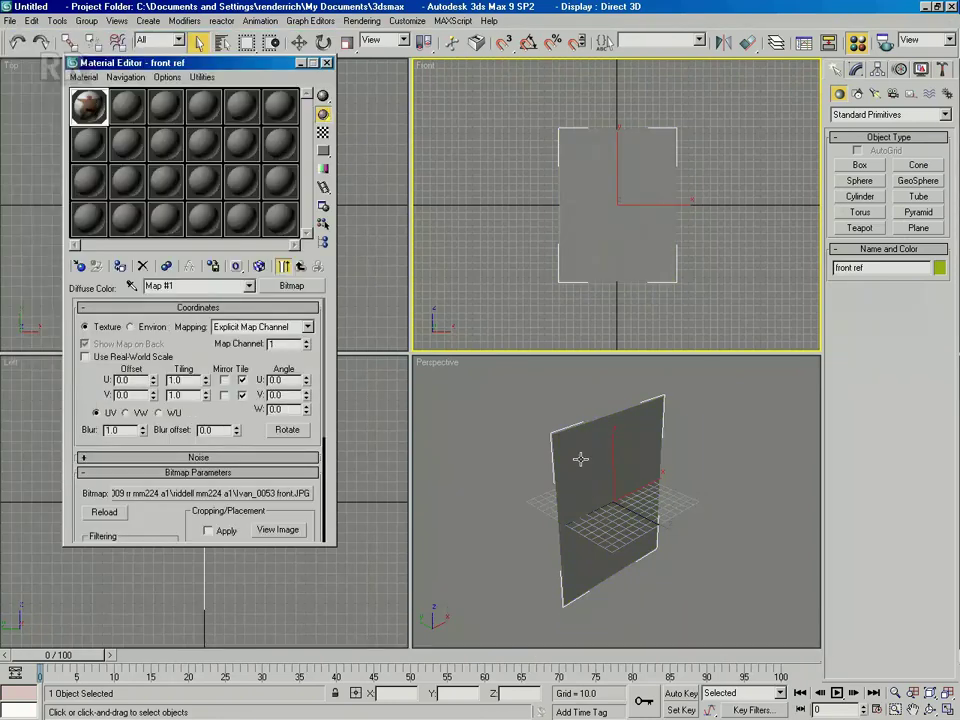
left_click(259, 267)
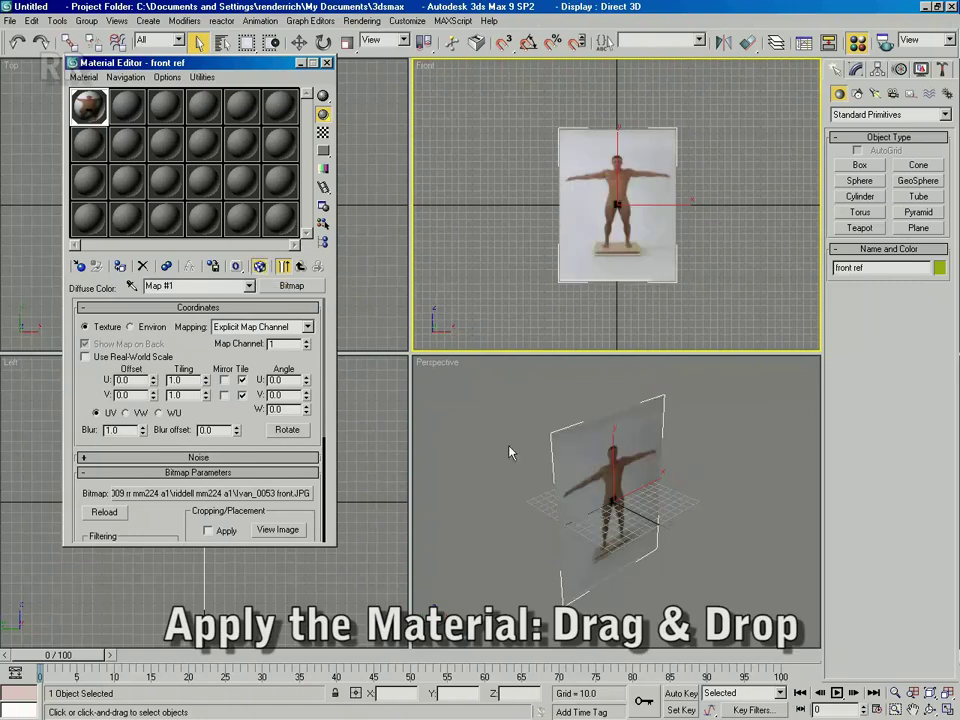
left_click(299, 267)
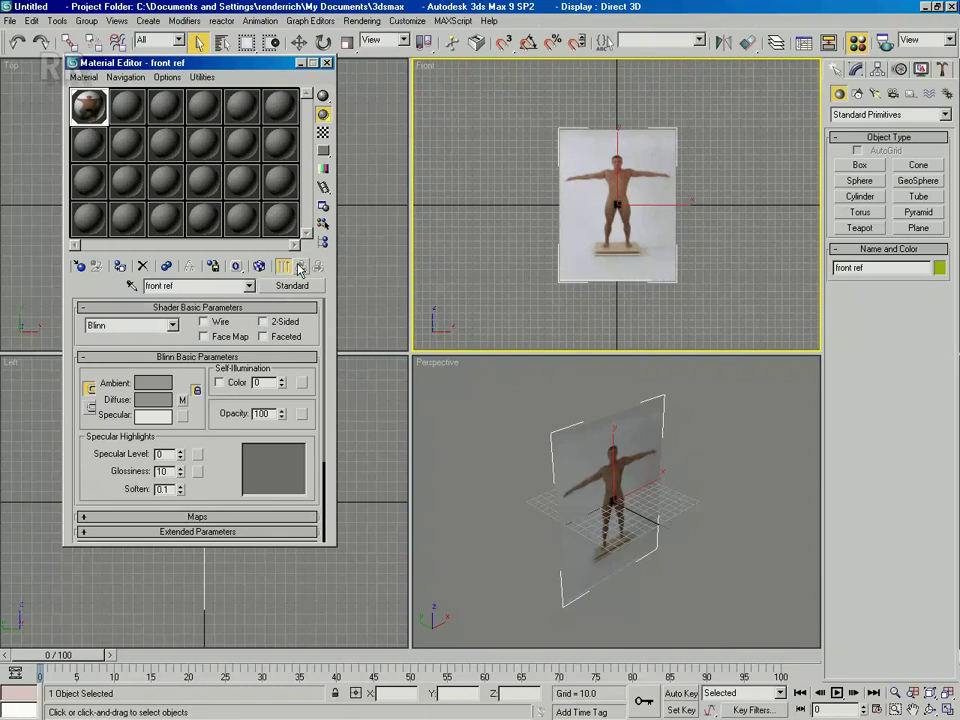
left_click_drag(282, 384, 282, 350)
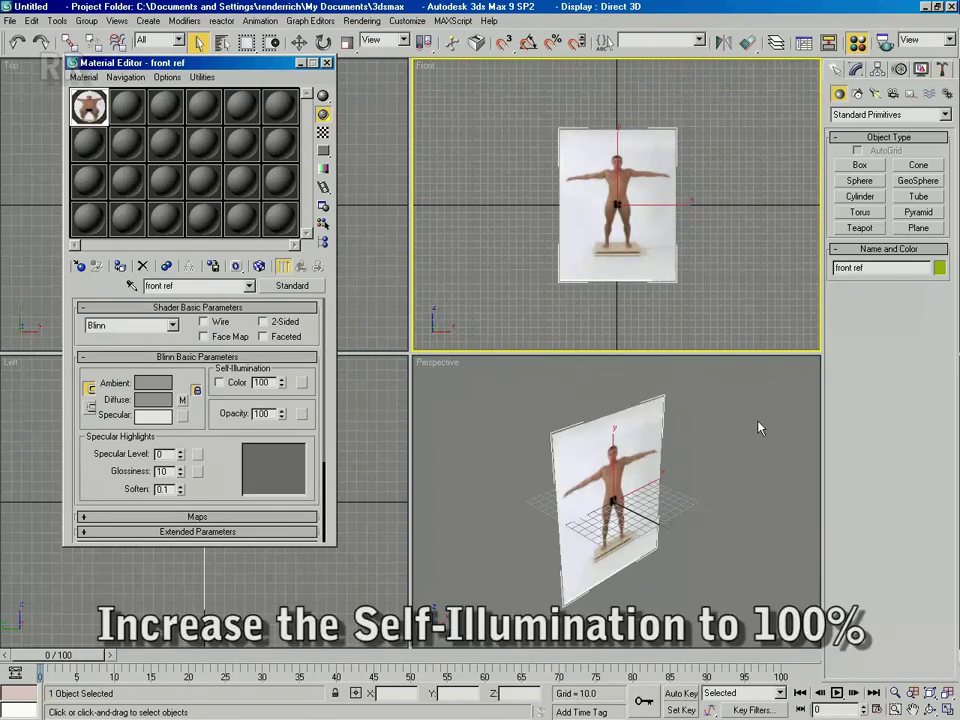
scroll(653, 464, "up", 5)
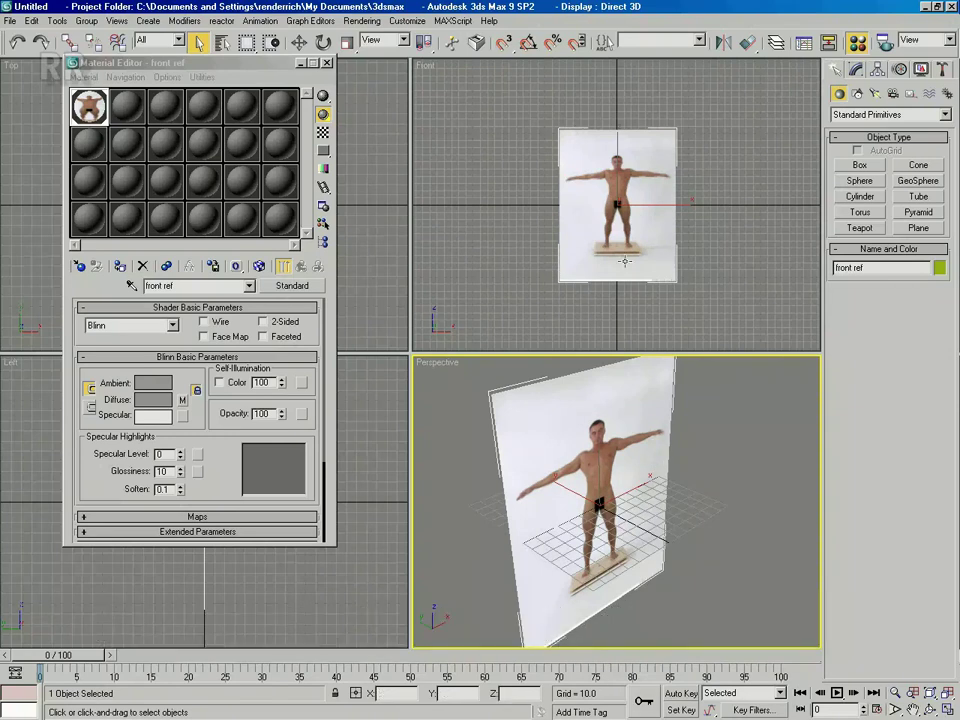
Step: Match the plane to the image's pixel size by setting its length to 3048 and width to 2000
left_click(856, 69)
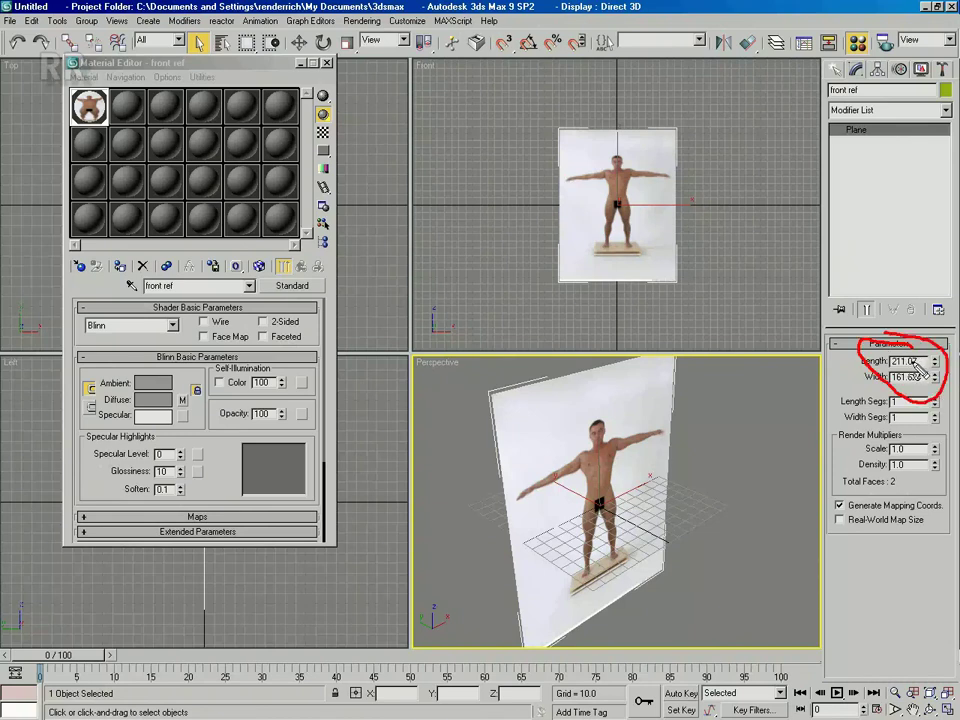
double_click(920, 361)
left_click_drag(936, 361, 936, 349)
left_click_drag(924, 361, 841, 367)
type("3048")
key("Return")
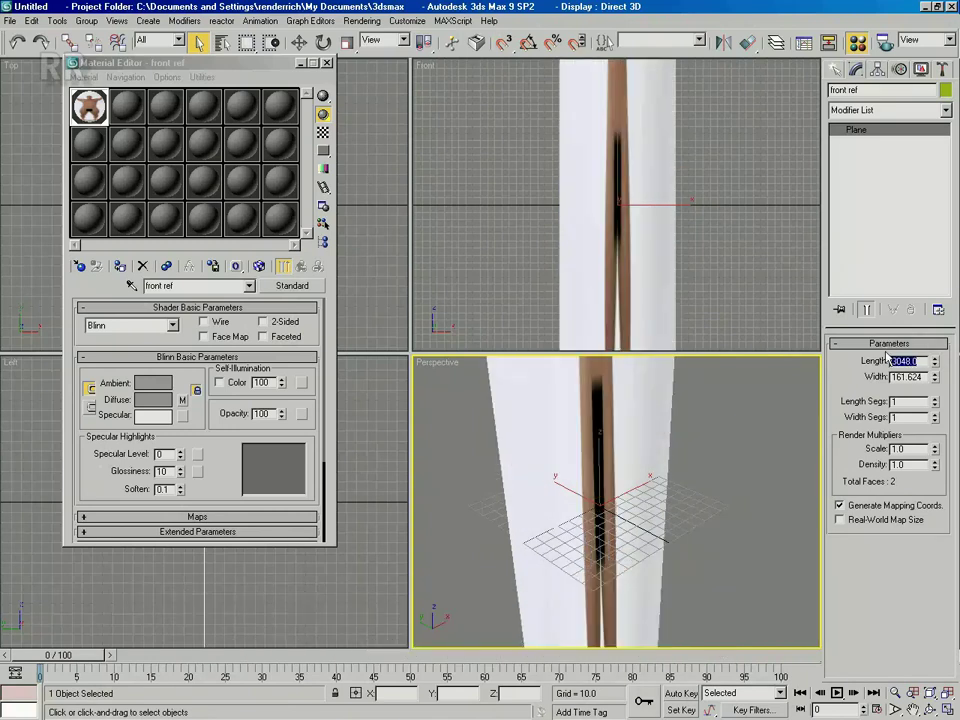
double_click(920, 377)
key("BackSpace")
type("2000")
key("Return")
scroll(630, 492, "down", 5)
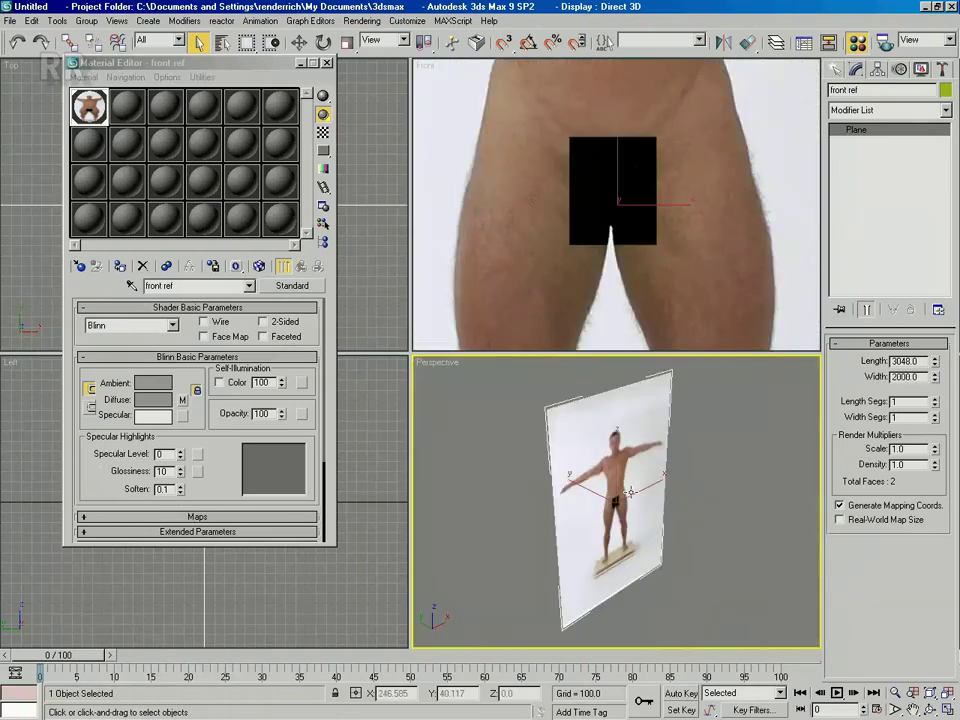
Step: Scale the plane to a tenth of the image's pixel size, with length 304.8 and width 200
scroll(630, 492, "up", 10)
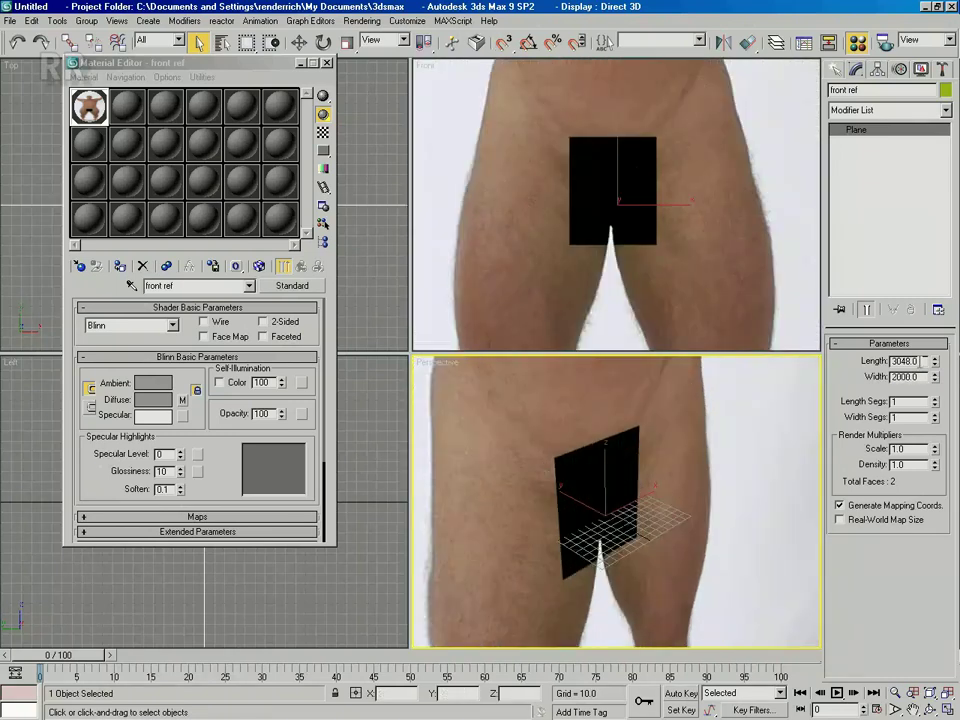
key("ctrl+shift+d")
mouse_move(885, 386)
left_mouse_down()
mouse_move(921, 381)
mouse_move(914, 368)
left_mouse_up()
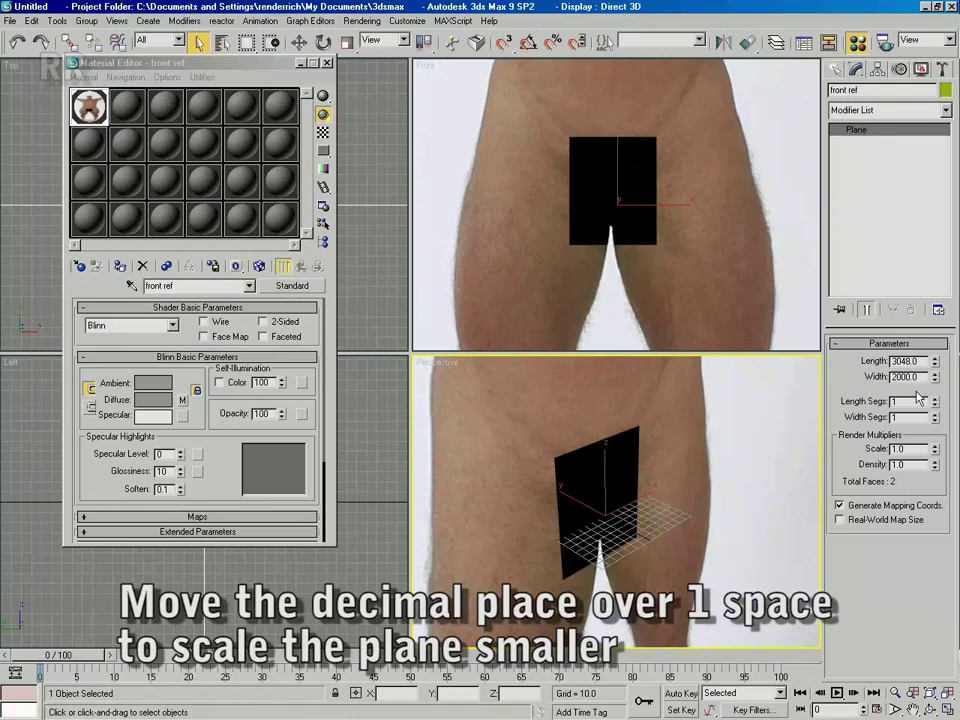
double_click(913, 360)
type("304.80")
key("Return")
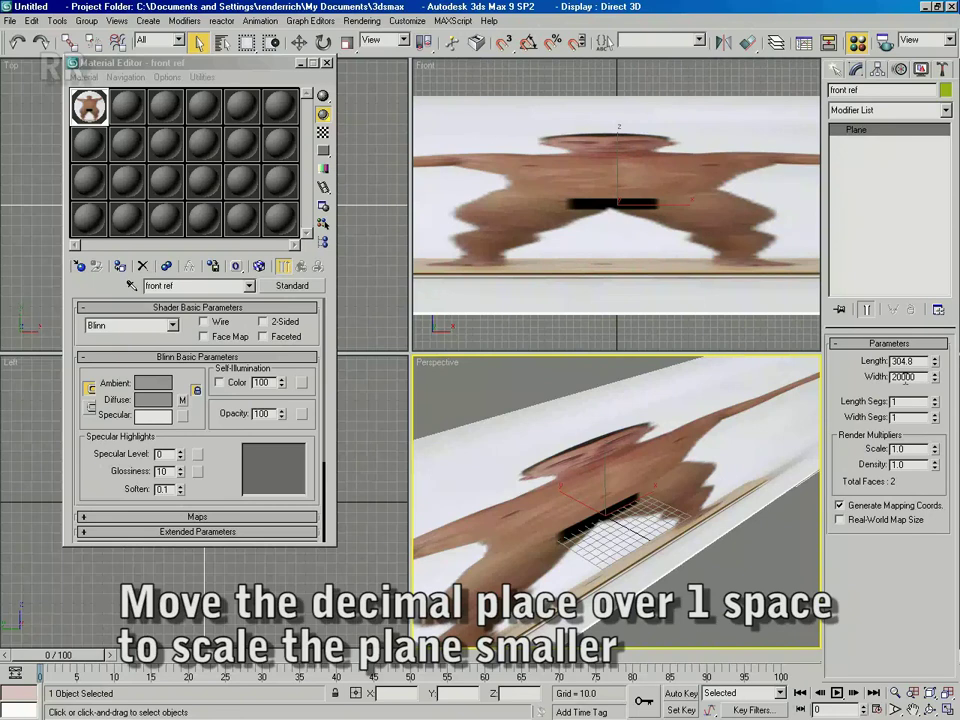
key("Return")
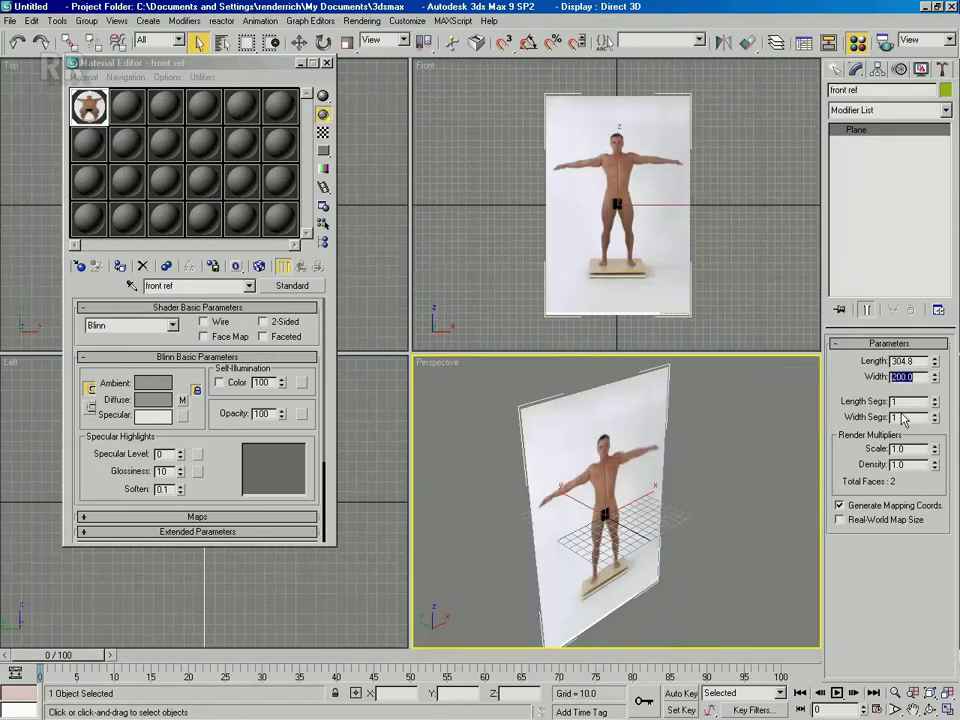
left_click(910, 384)
Step: Move the front ref plane up in the Front viewport to a Z position of about 87
left_click(589, 188)
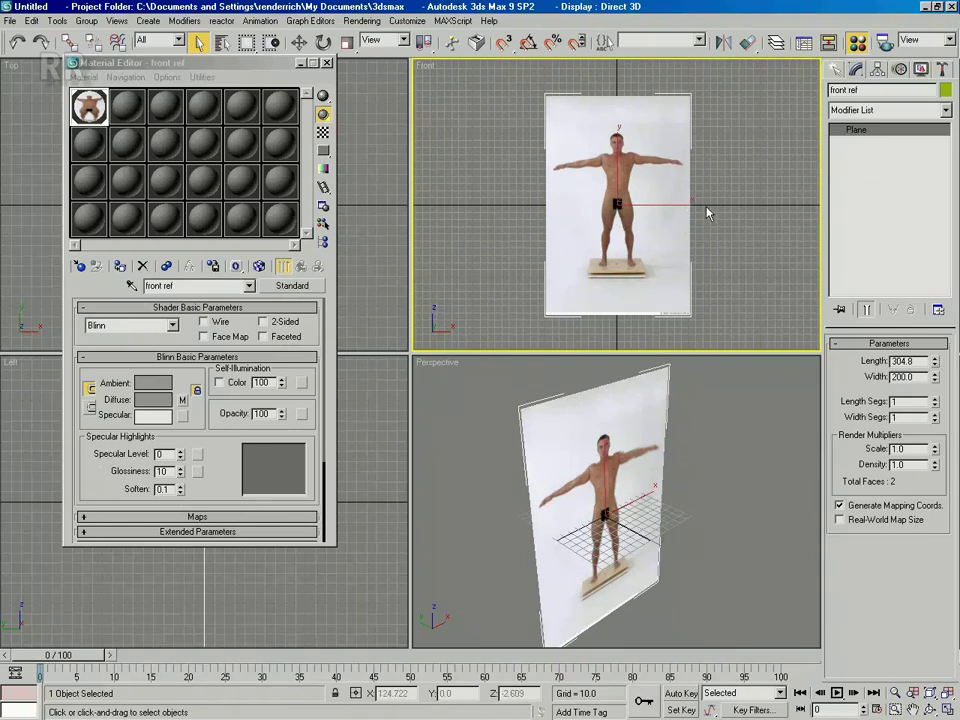
key("w")
left_click_drag(618, 168, 622, 104)
middle_click_drag(605, 452, 612, 505)
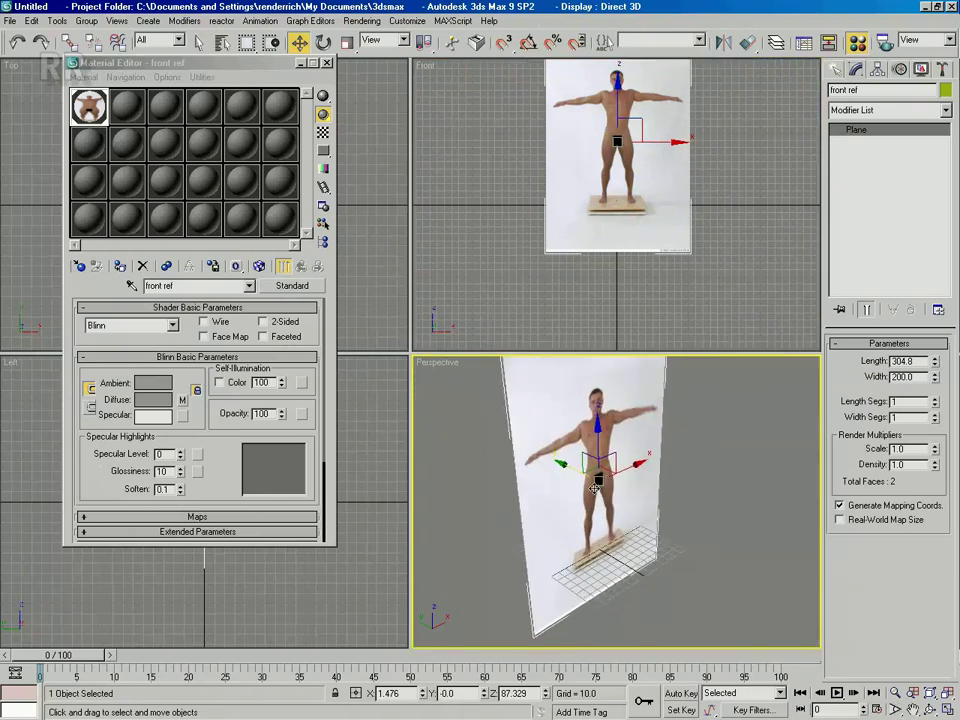
Step: Zero the front ref plane's position on the X, Y and Z axes
right_click(424, 696)
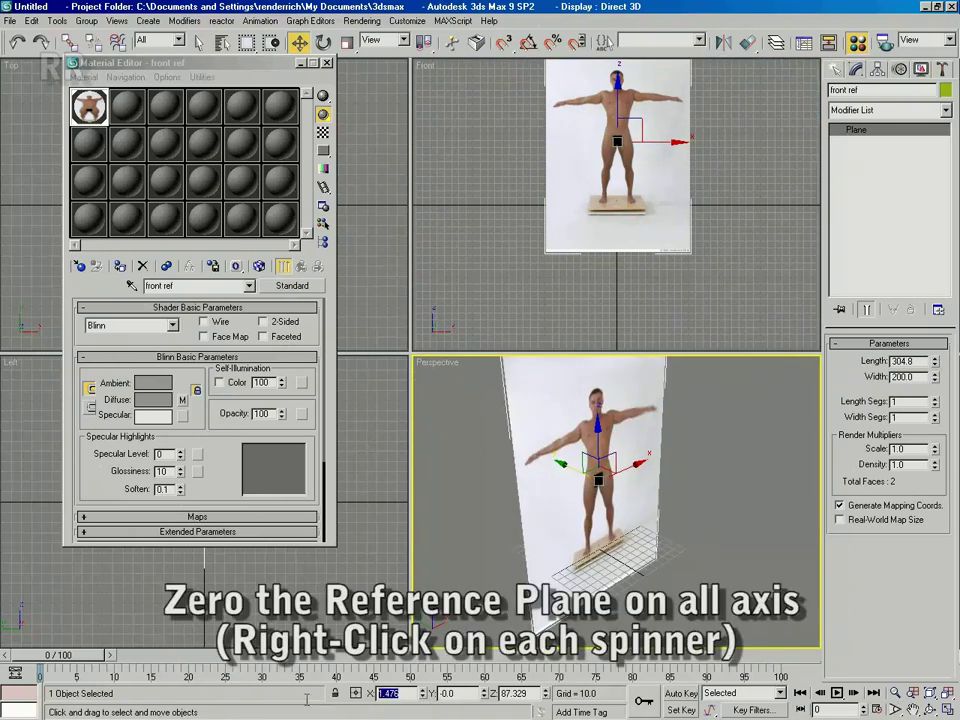
double_click(395, 696)
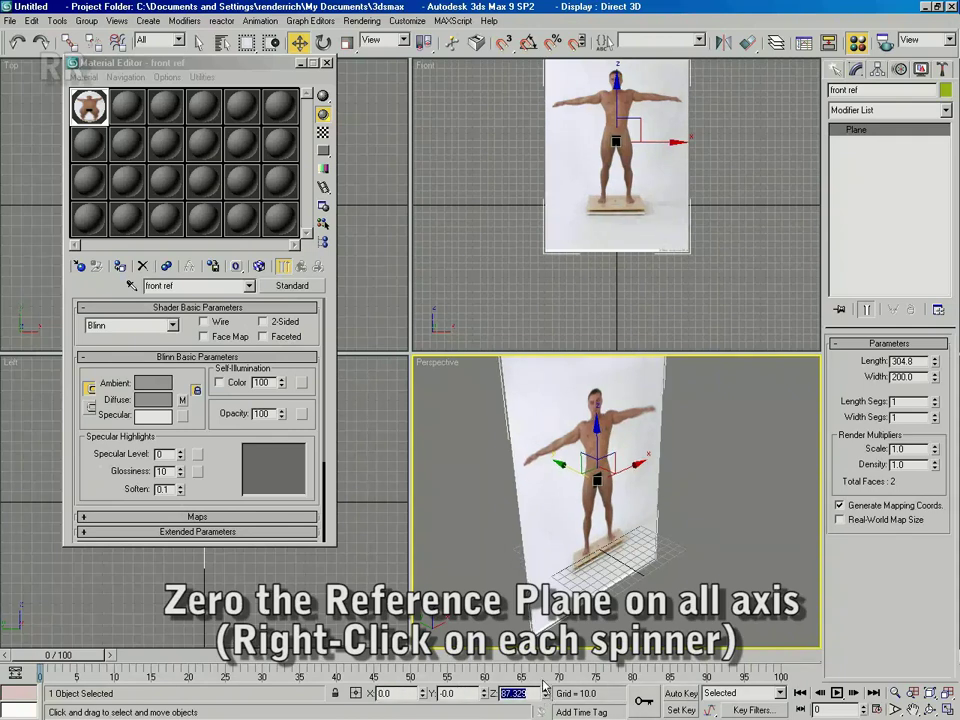
right_click(545, 694)
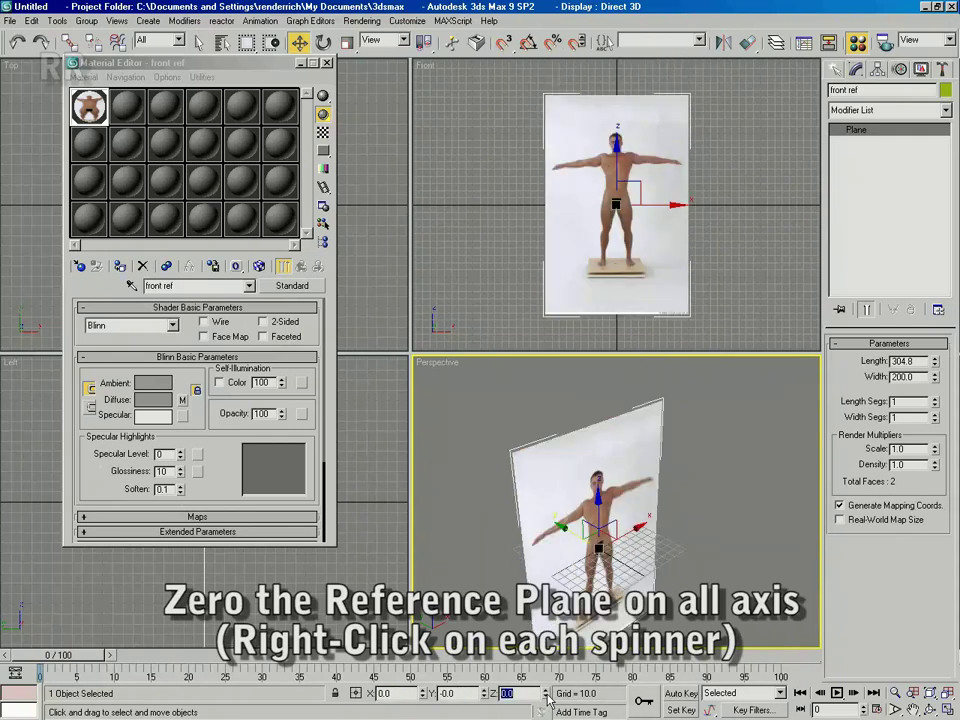
left_click(624, 240)
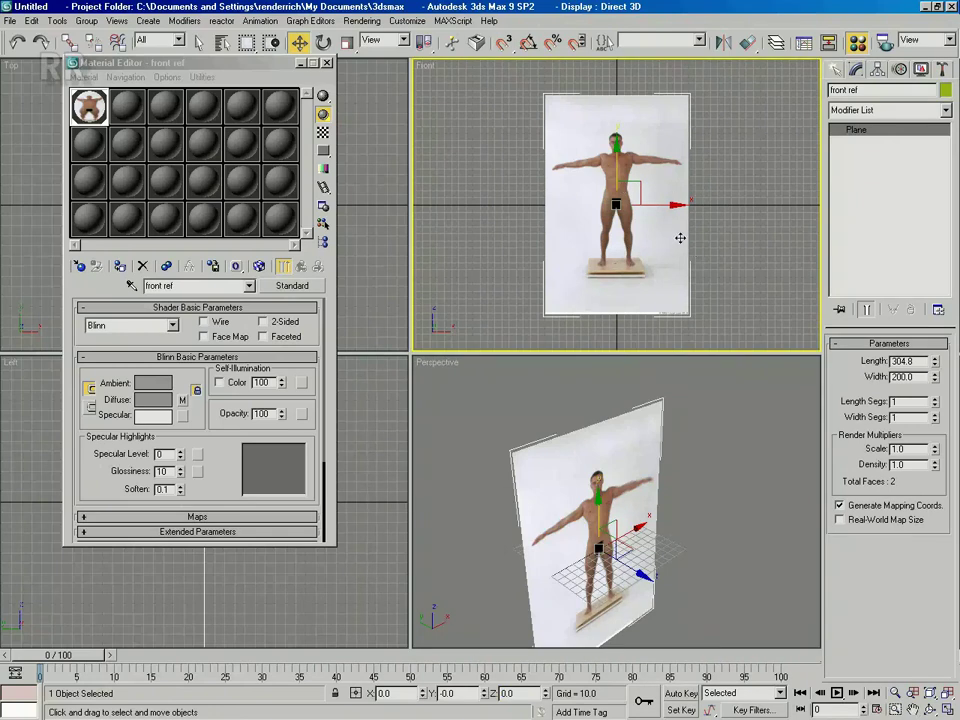
Step: Clone the front ref plane as a copy named side ref
right_click(605, 541)
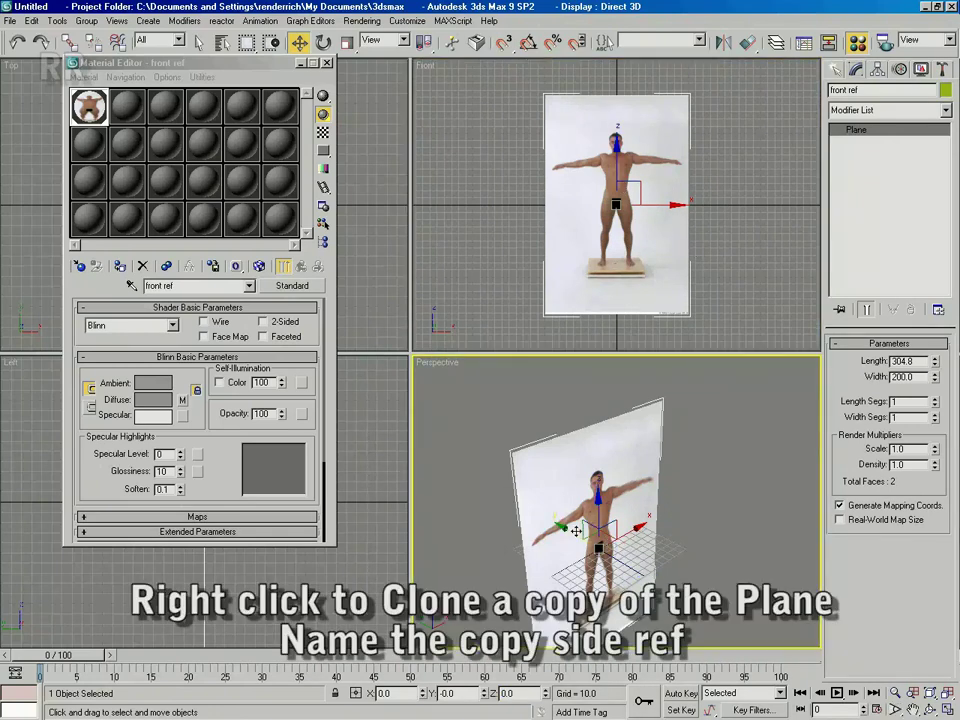
right_click(568, 528)
left_click(594, 592)
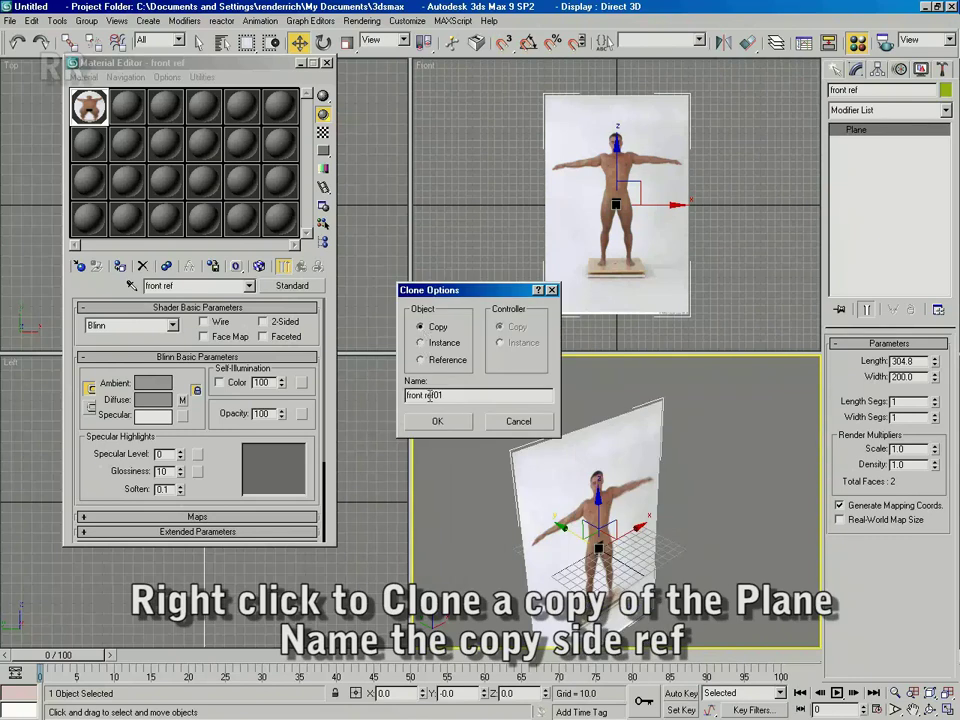
type("side ref")
left_click(458, 424)
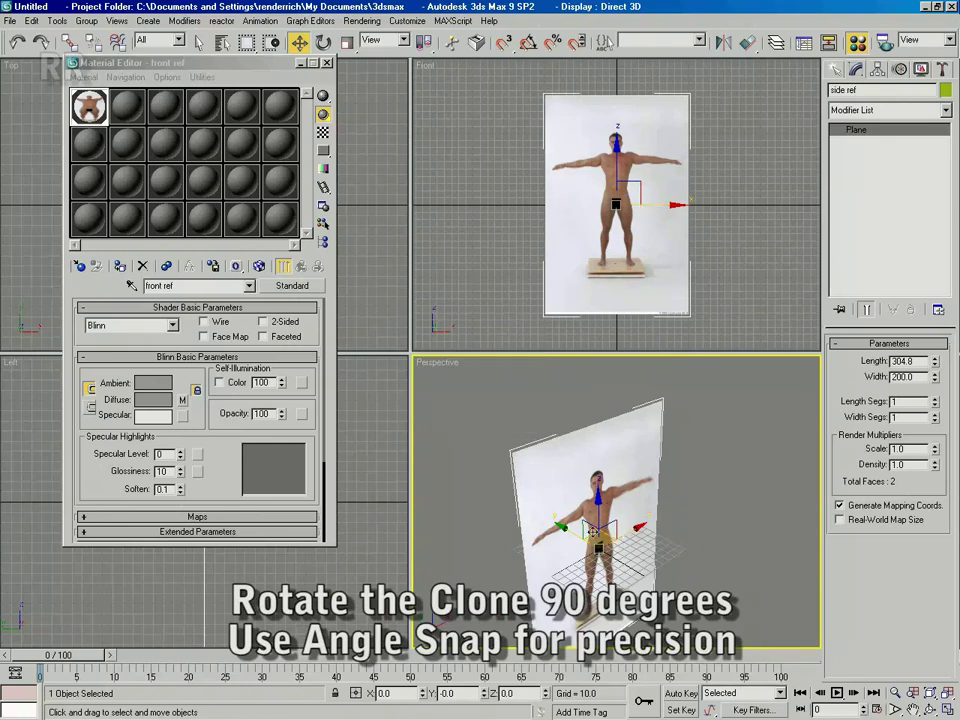
Step: Rotate the side ref plane -90 degrees about the Z axis with Angle Snap on, perpendicular to the front ref plane
key("m")
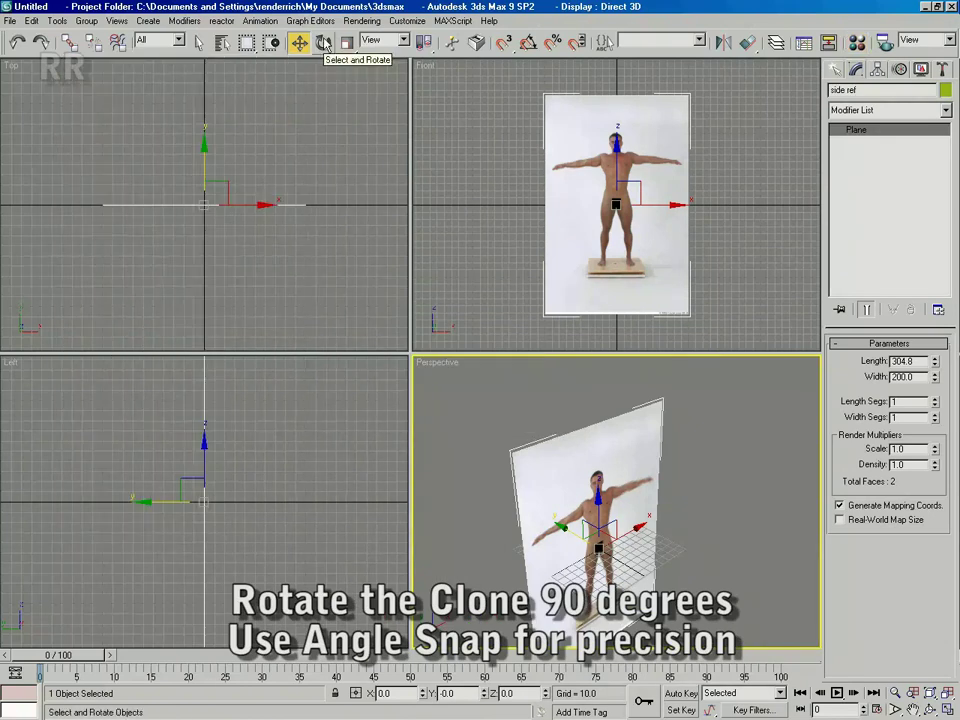
left_click(324, 42)
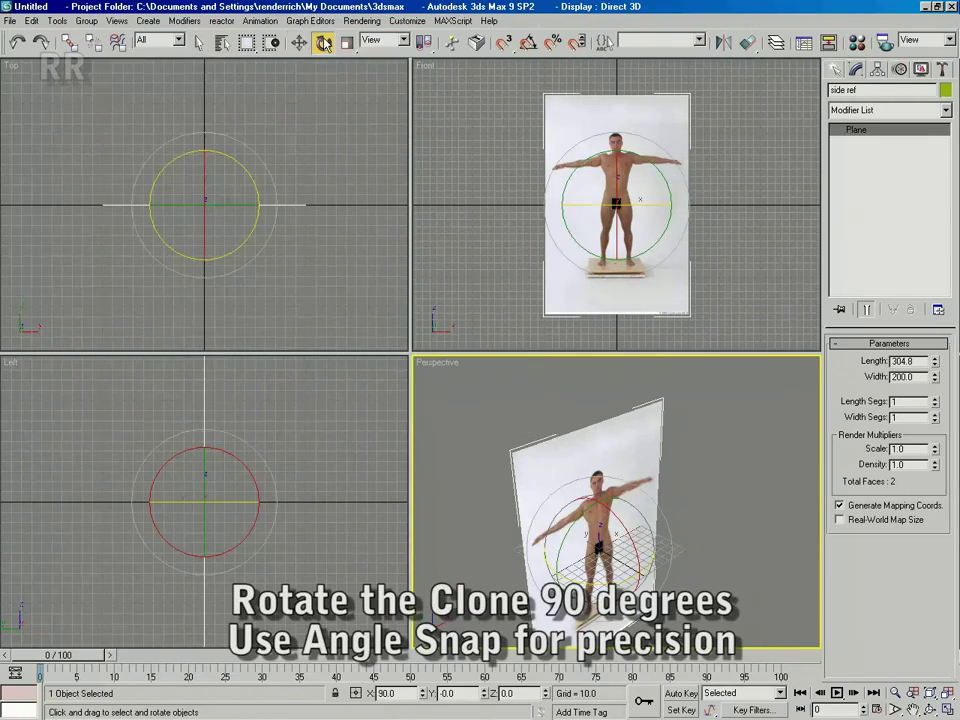
left_click(527, 43)
left_click_drag(612, 584, 543, 577, "shift")
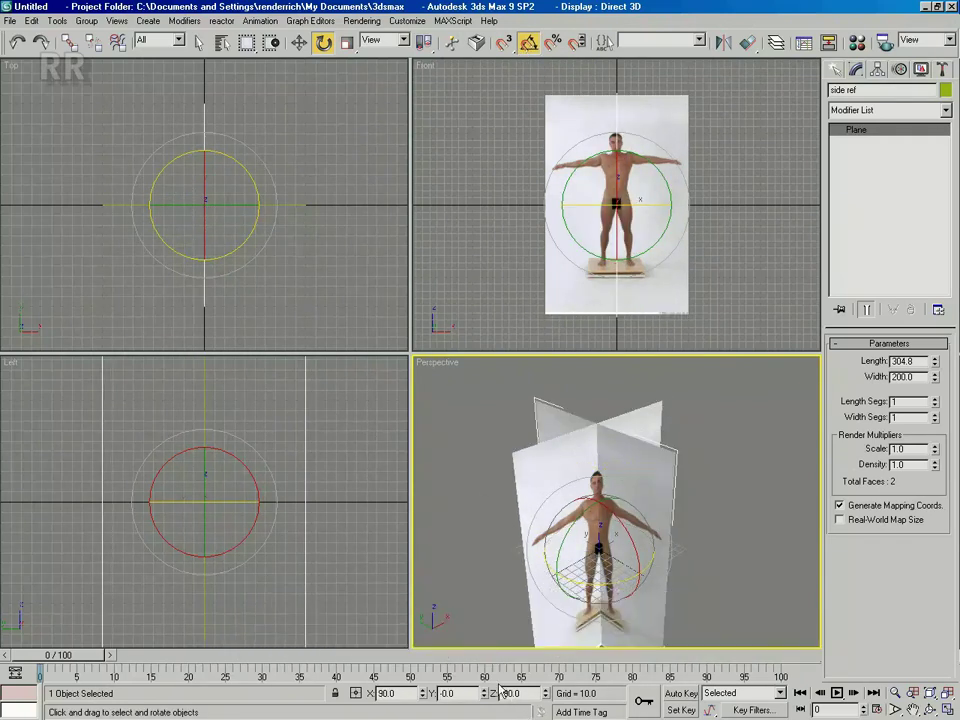
Step: Copy the front ref material into the second sample slot and rename the copy side ref
key("m")
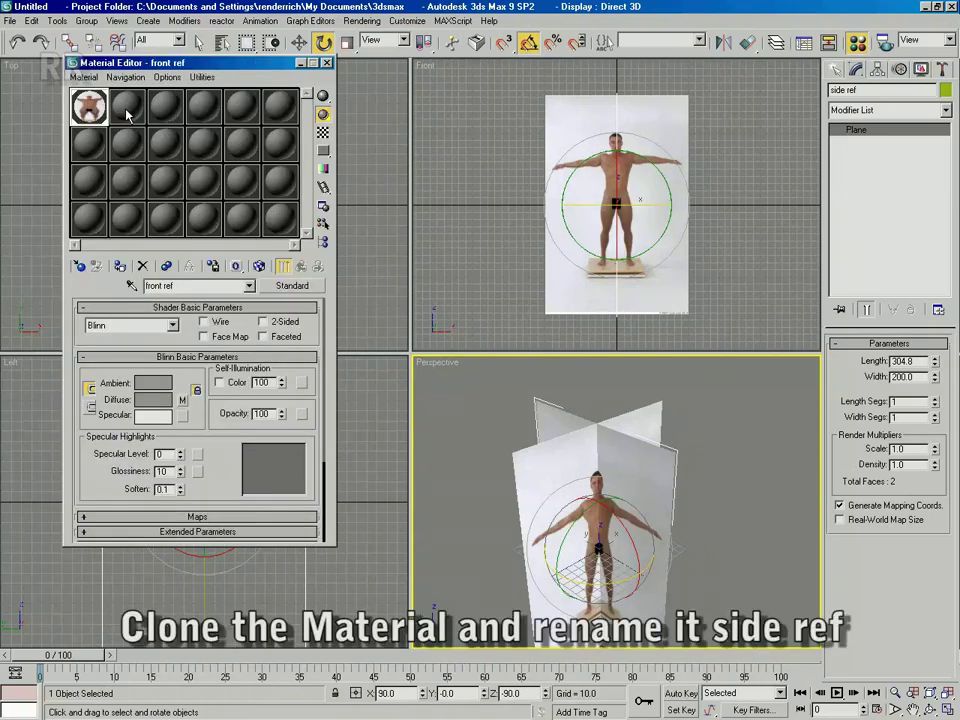
left_click_drag(88, 112, 133, 110)
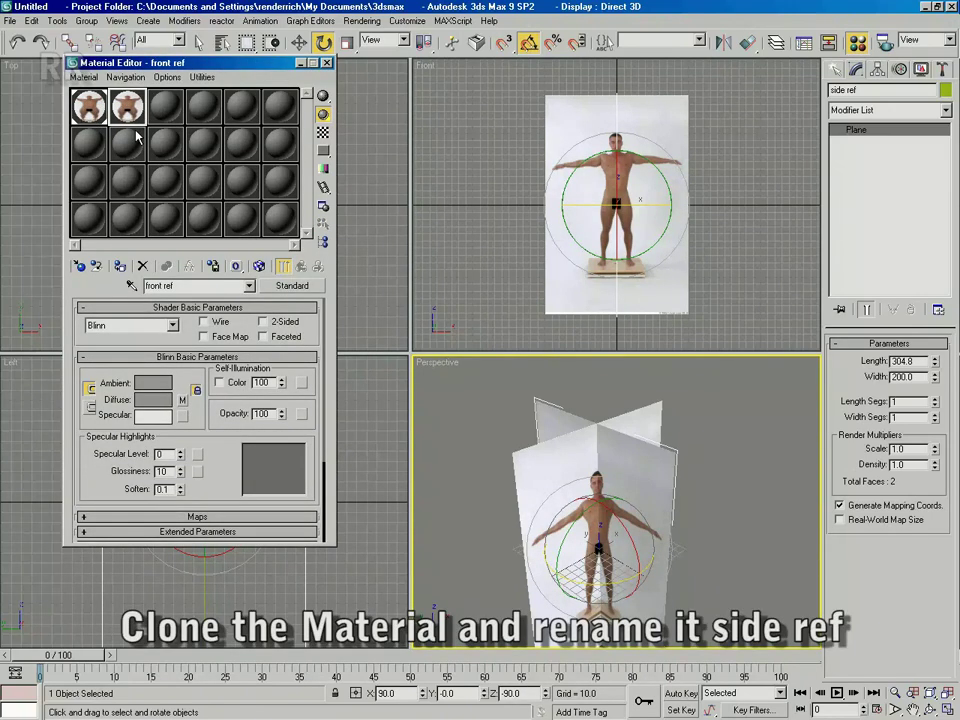
double_click(152, 286)
key("BackSpace")
type("side")
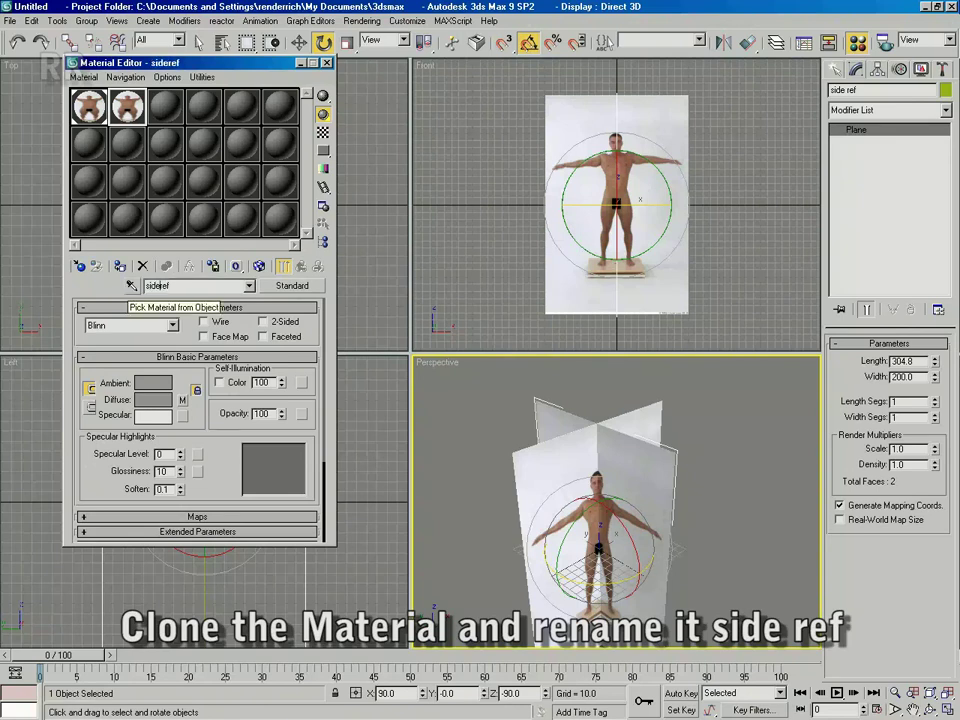
Step: Replace the side ref material's diffuse bitmap with the image Ivan_0055 side.JPG
left_click(182, 399)
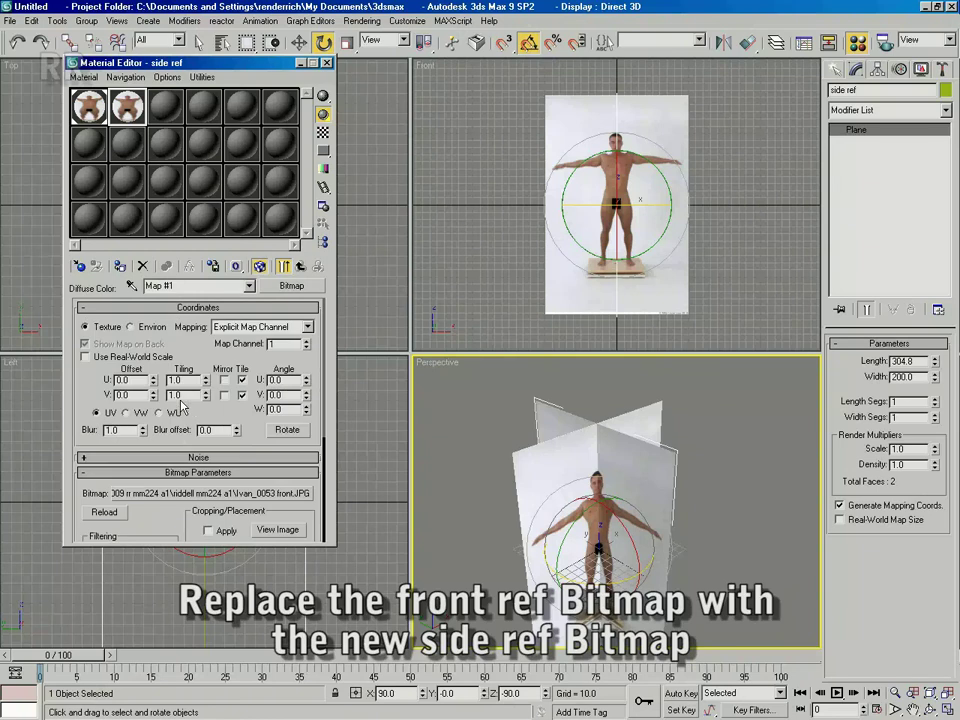
left_click(230, 494)
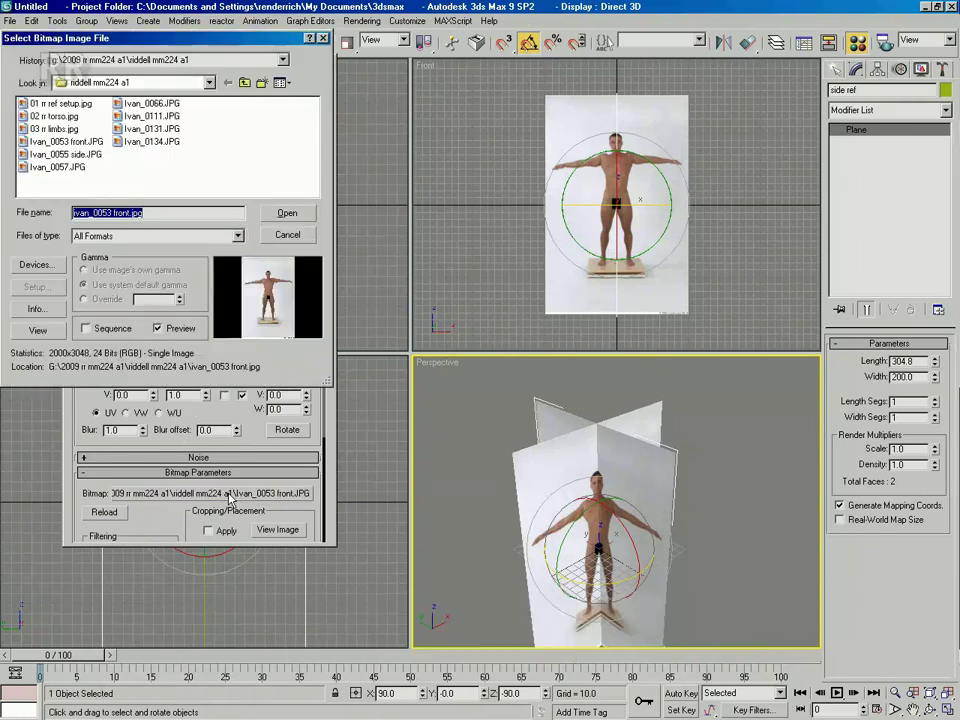
left_click(60, 155)
left_click(287, 214)
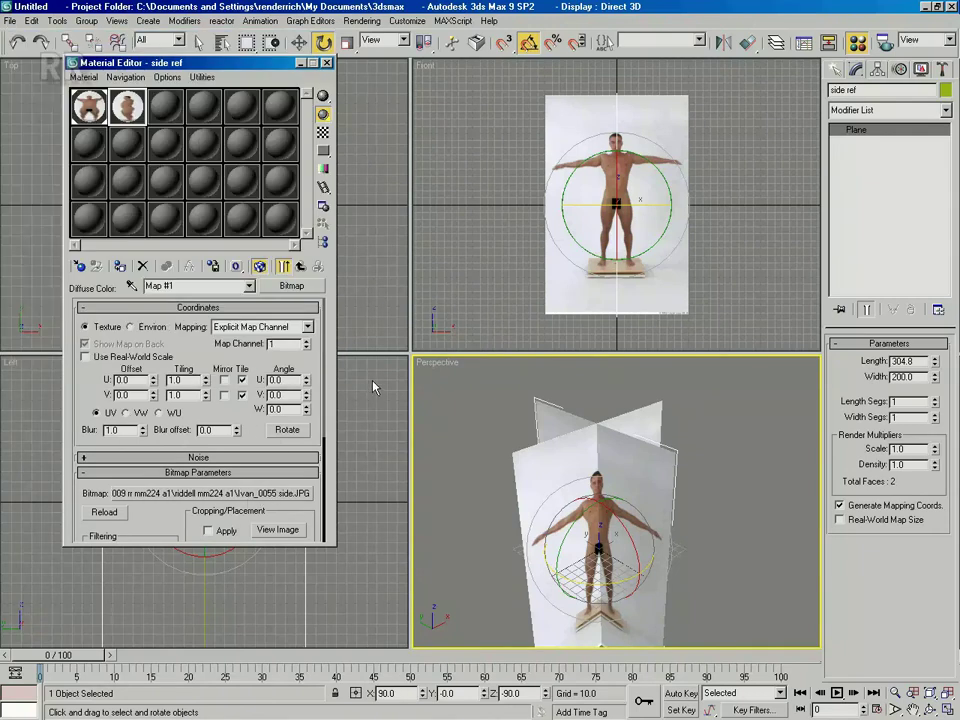
left_click(203, 497)
left_click(286, 211)
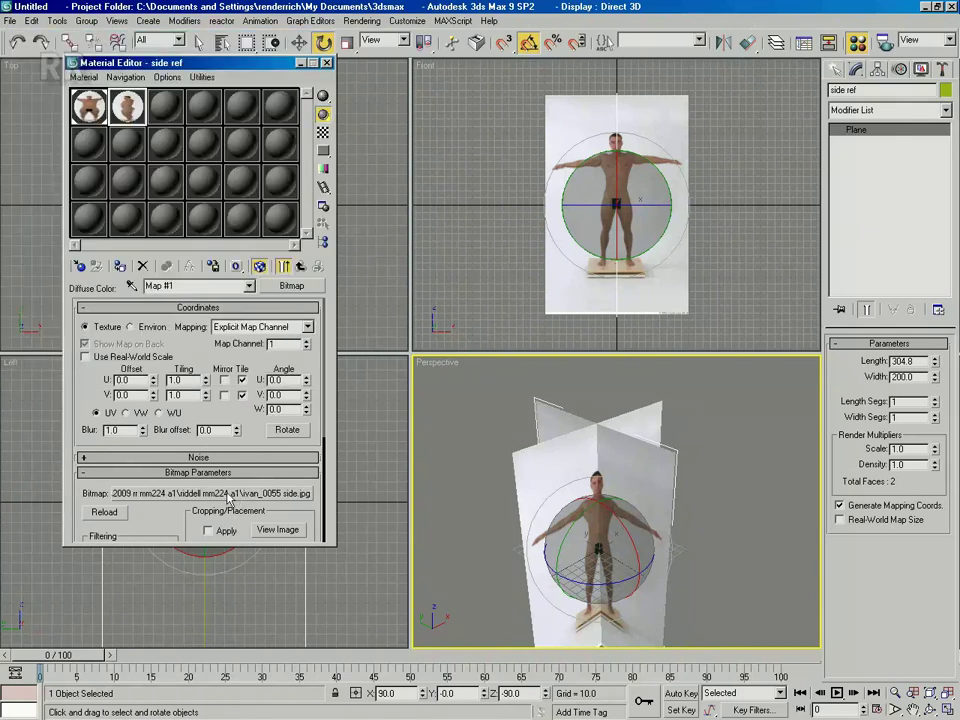
Step: Assign the side ref material to the side ref plane and mirror its map with a U tiling of -1
left_click(670, 470)
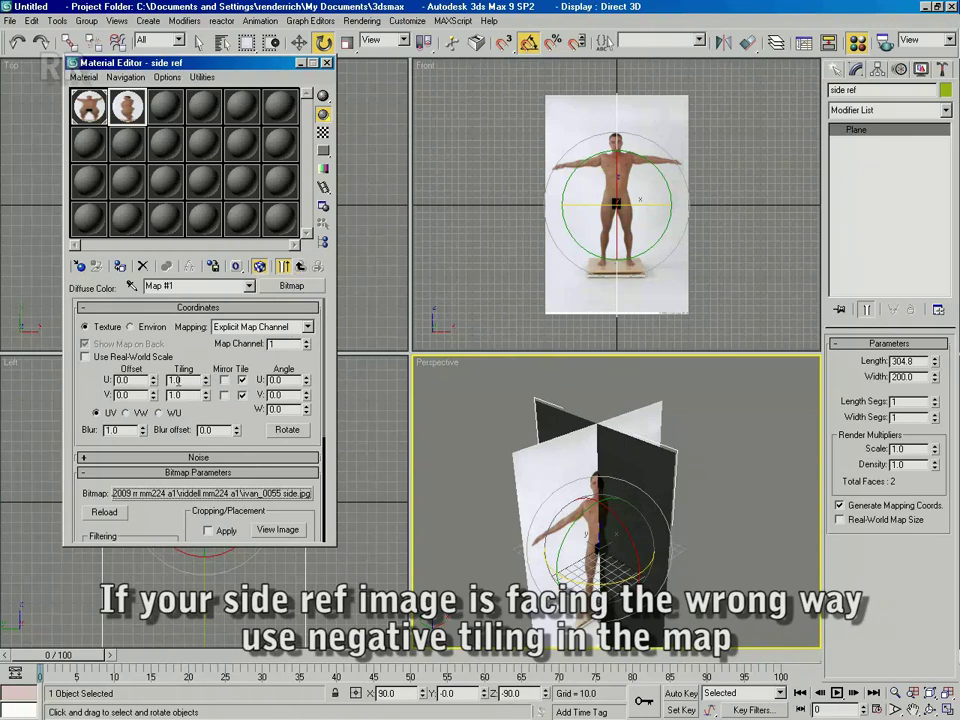
double_click(173, 380)
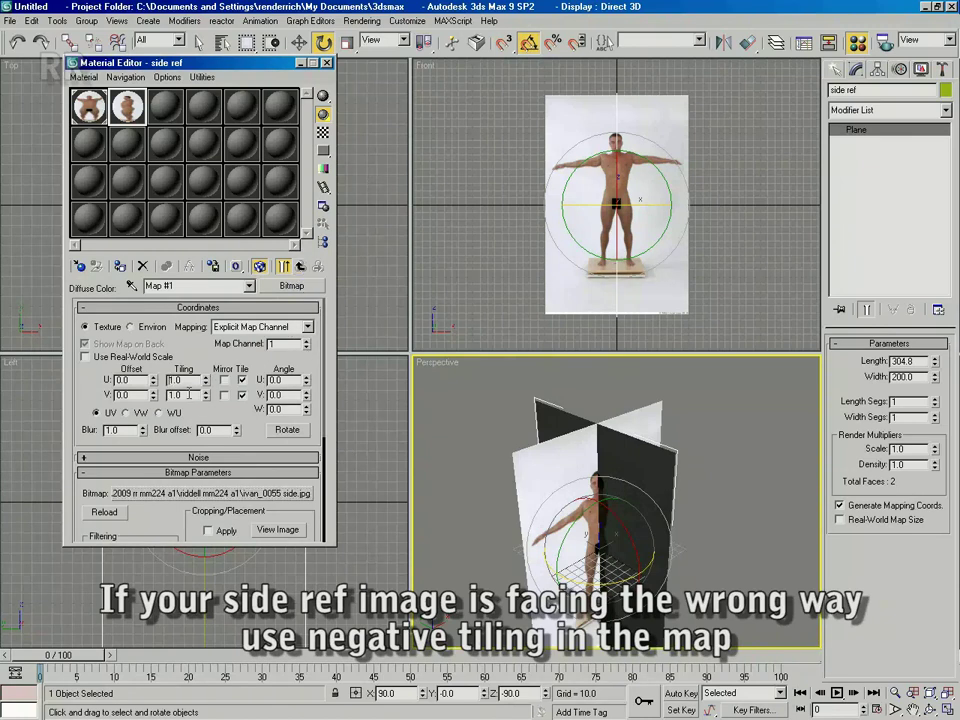
double_click(187, 386)
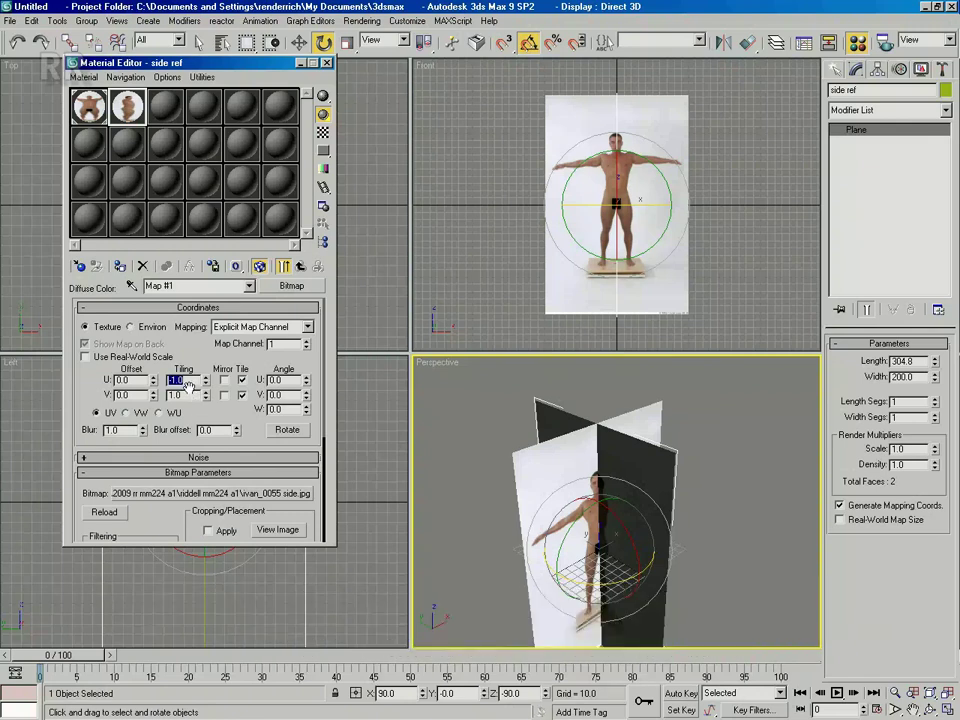
type("-1")
left_click(191, 395)
Step: Move the side ref plane up to a Z position of about 3.8 to line its figure up with the front figure
scroll(599, 528, "up", 3)
mouse_move(662, 439)
middle_mouse_down()
mouse_move(643, 441)
mouse_move(671, 426)
middle_mouse_up()
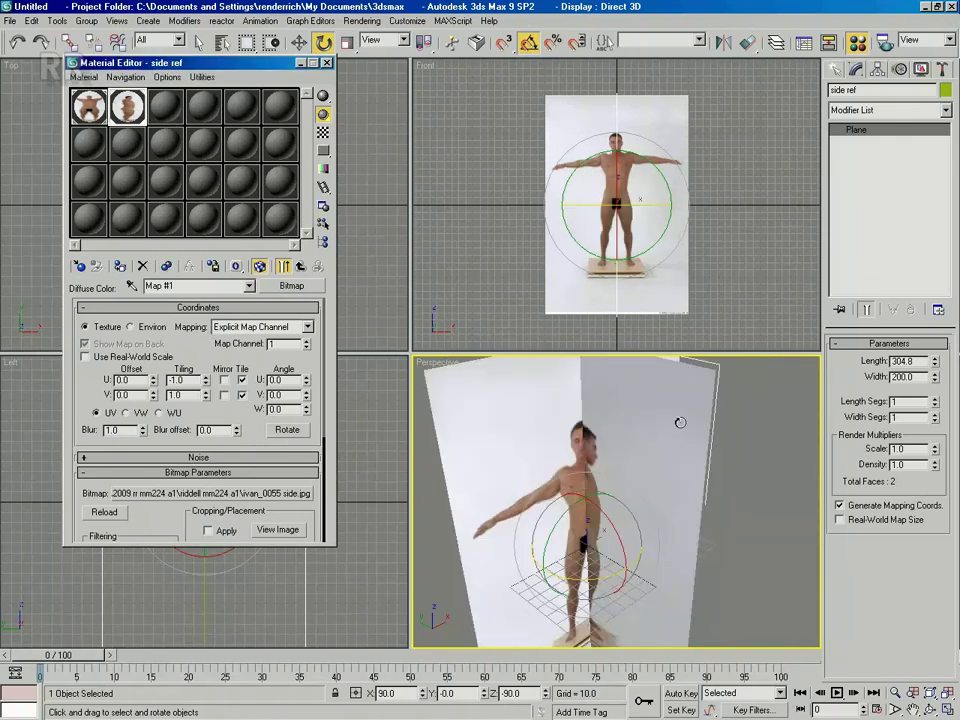
middle_click_drag(594, 395, 598, 575, "alt")
scroll(604, 515, "up", 3)
right_click(597, 573)
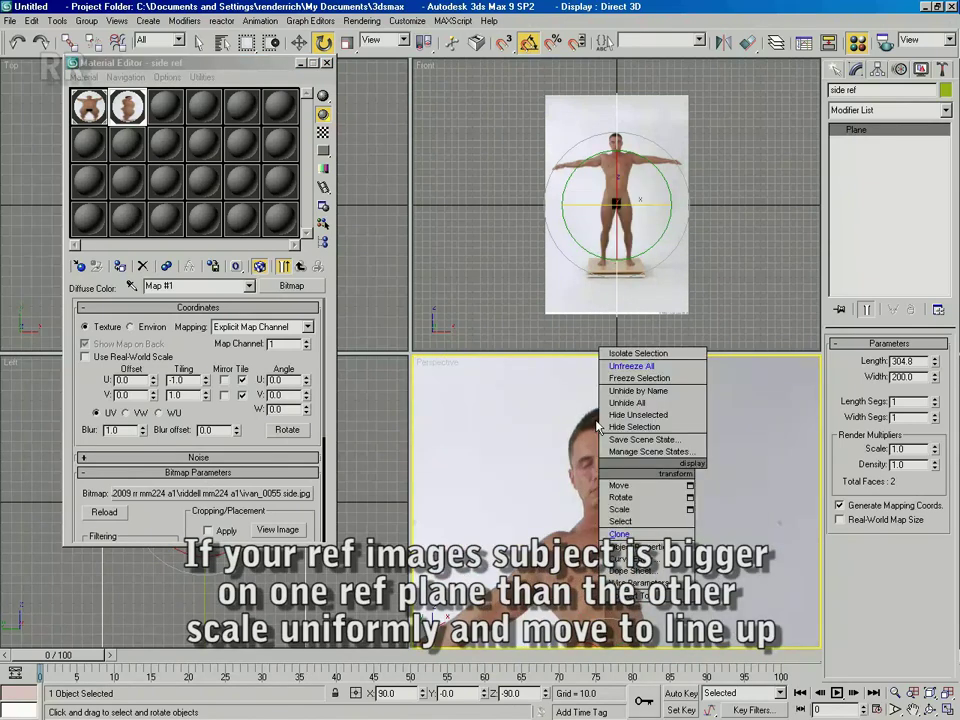
left_click(615, 486)
scroll(582, 569, "down", 2)
left_click_drag(586, 576, 586, 568)
middle_click_drag(587, 567, 590, 440)
scroll(580, 490, "up", 3)
scroll(584, 450, "down", 5)
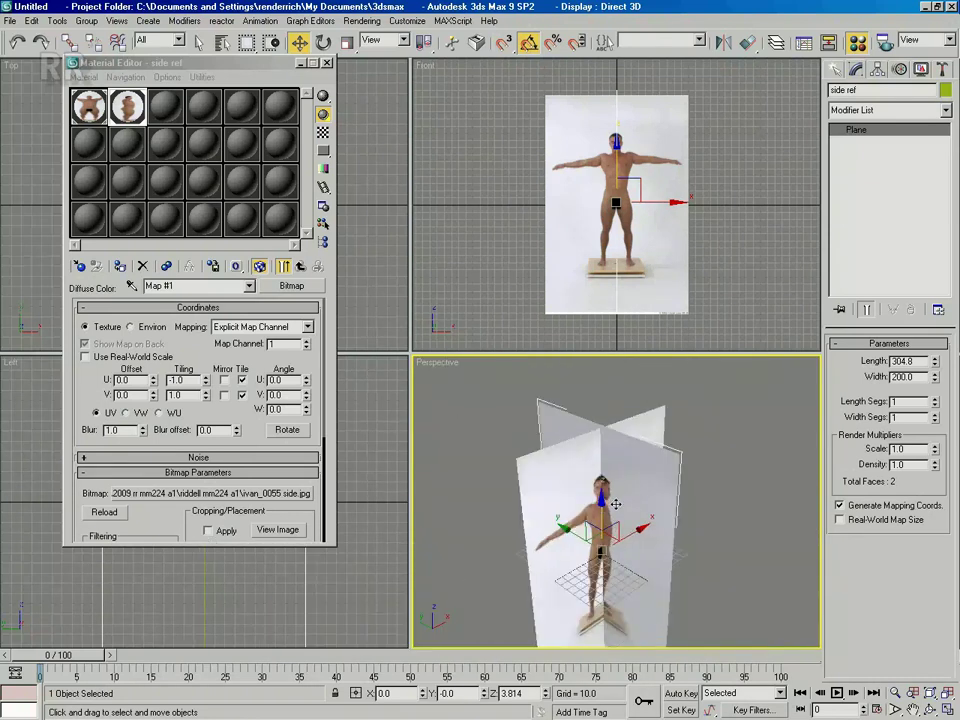
Step: Select both reference planes and move them up in the Front viewport to align the figure's feet with zero on Z
scroll(536, 137, "down", 3)
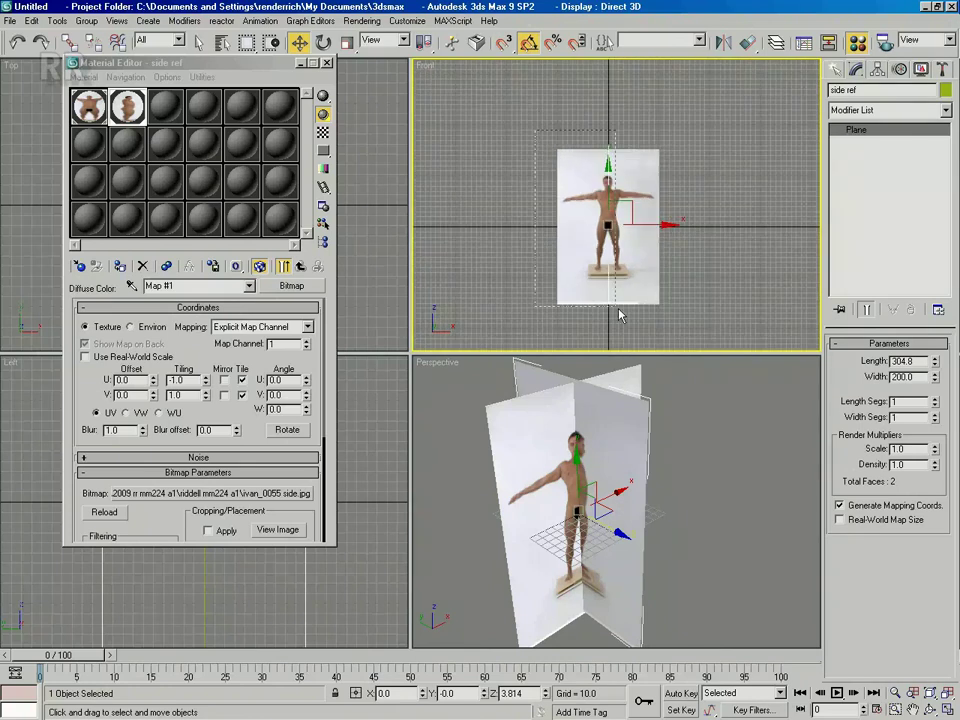
key("ctrl+a")
left_click_drag(607, 188, 618, 146)
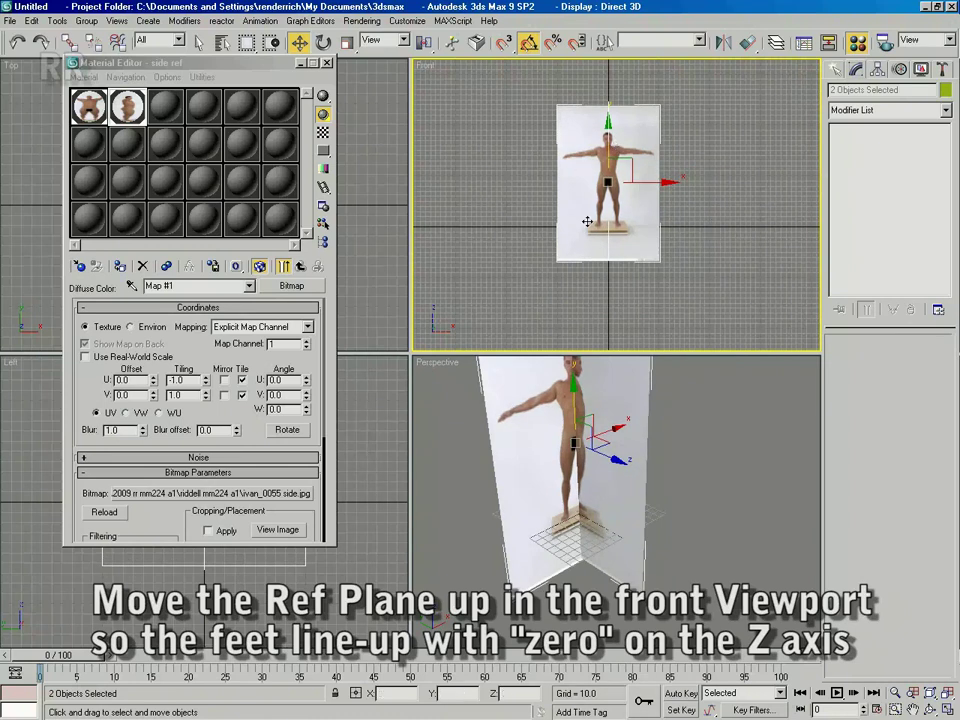
Step: Move the side ref plane outward along X and the front ref plane back to a Y of about 97, opening up a workspace
middle_click_drag(595, 428, 600, 480)
scroll(602, 481, "down", 3)
left_click_drag(630, 484, 628, 480)
key("ctrl+z")
left_click(701, 501)
left_click(634, 456)
left_click_drag(631, 480, 681, 450)
left_click(554, 470)
left_click_drag(554, 470, 518, 454)
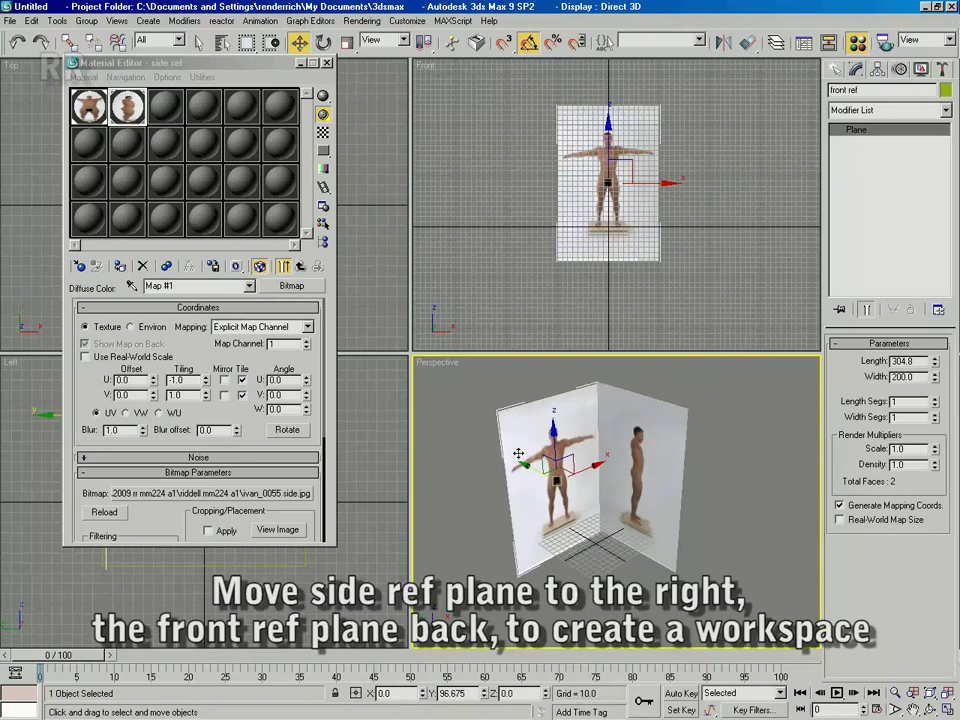
Step: In both reference planes' object properties, turn on Freeze and Backface Cull and turn off Show Frozen in Gray
left_click(928, 711)
left_click_drag(568, 505, 644, 493)
right_click(644, 492)
left_click(582, 388)
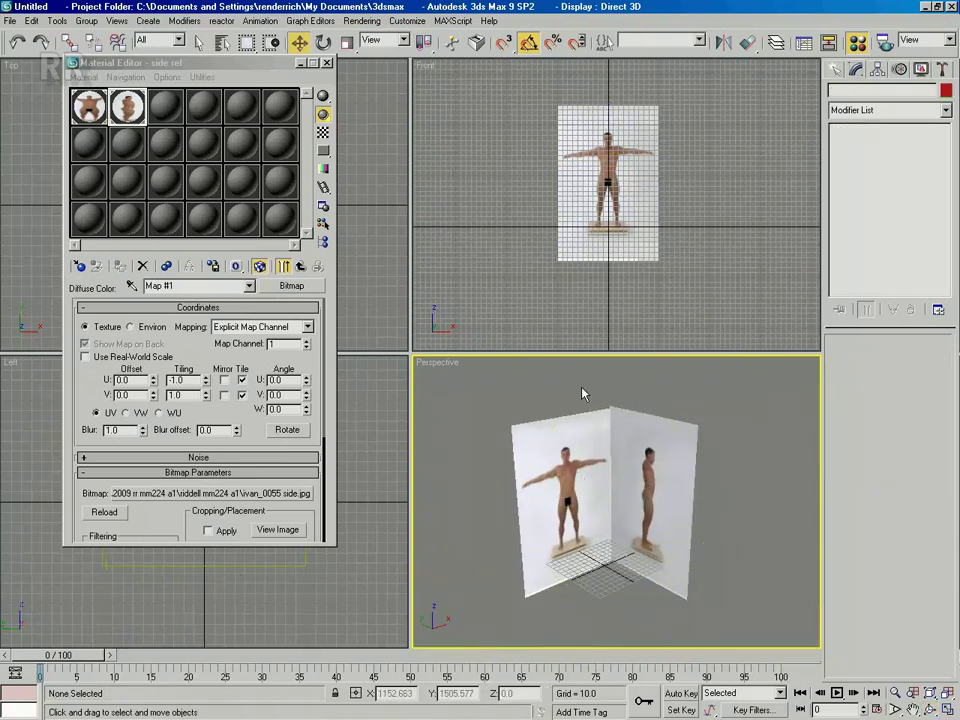
left_click_drag(485, 382, 712, 513)
right_click(623, 458)
left_click(669, 534)
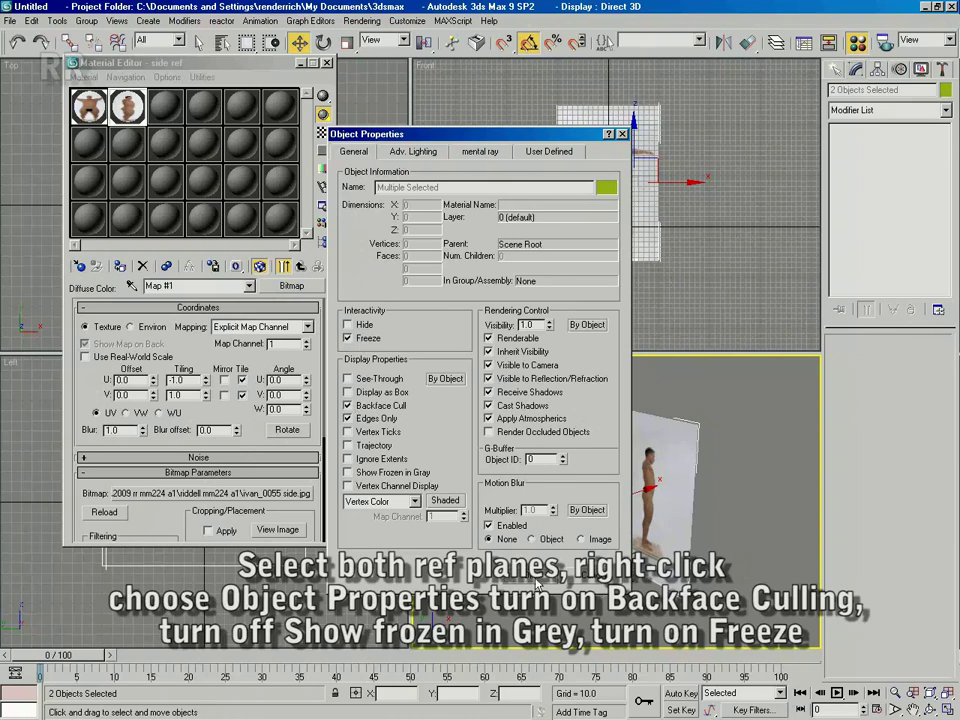
left_click(540, 571)
Step: Close the Material Editor and set the Left viewport's shading to Smooth + Highlights
left_click(930, 694)
left_click_drag(640, 470, 618, 483)
left_click(326, 65)
left_click(240, 505)
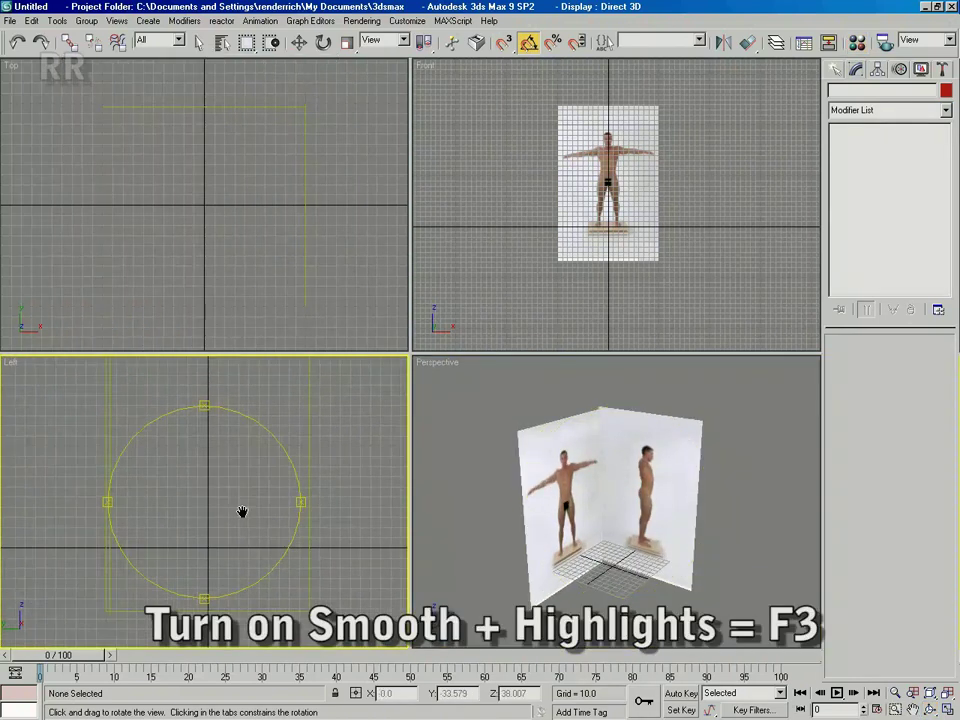
right_click(10, 362)
left_click(62, 389)
scroll(65, 387, "up", 3)
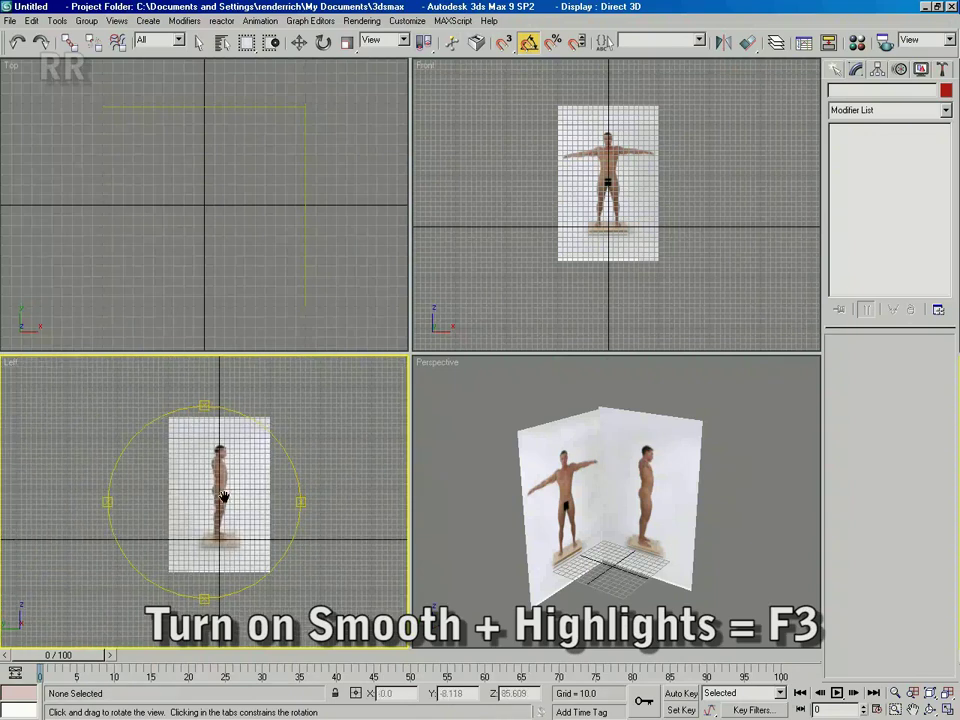
Step: Hide the grid in the Left and Front viewports
right_click(14, 366)
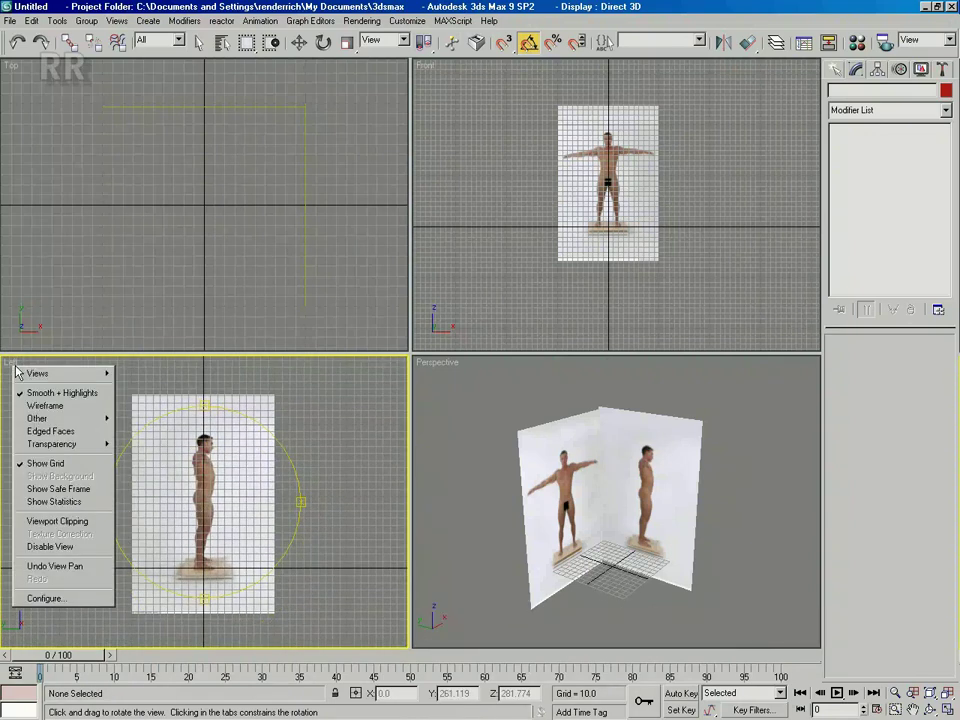
left_click(34, 468)
left_click(506, 154)
scroll(600, 200, "up", 3)
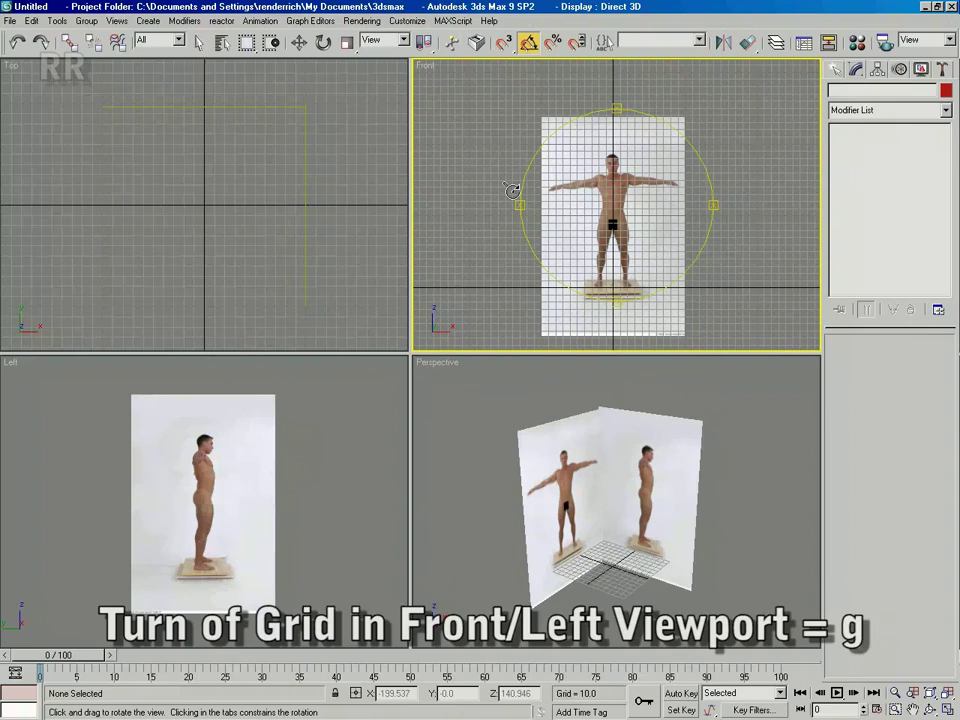
right_click(425, 64)
left_click(457, 163)
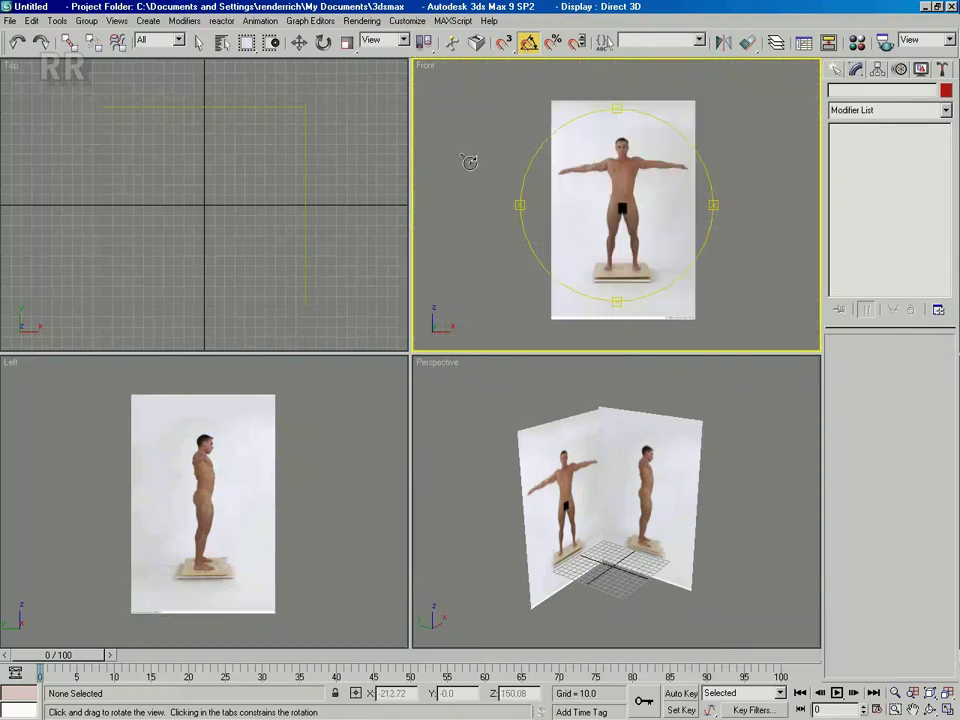
scroll(583, 214, "up", 3)
left_click(606, 476)
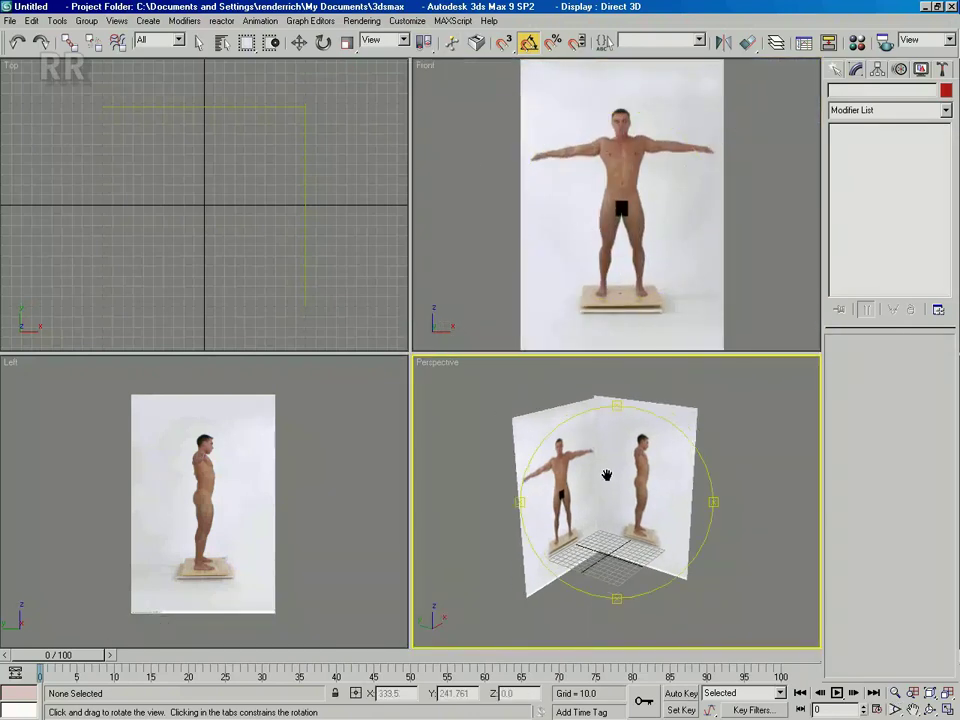
scroll(581, 490, "up", 4)
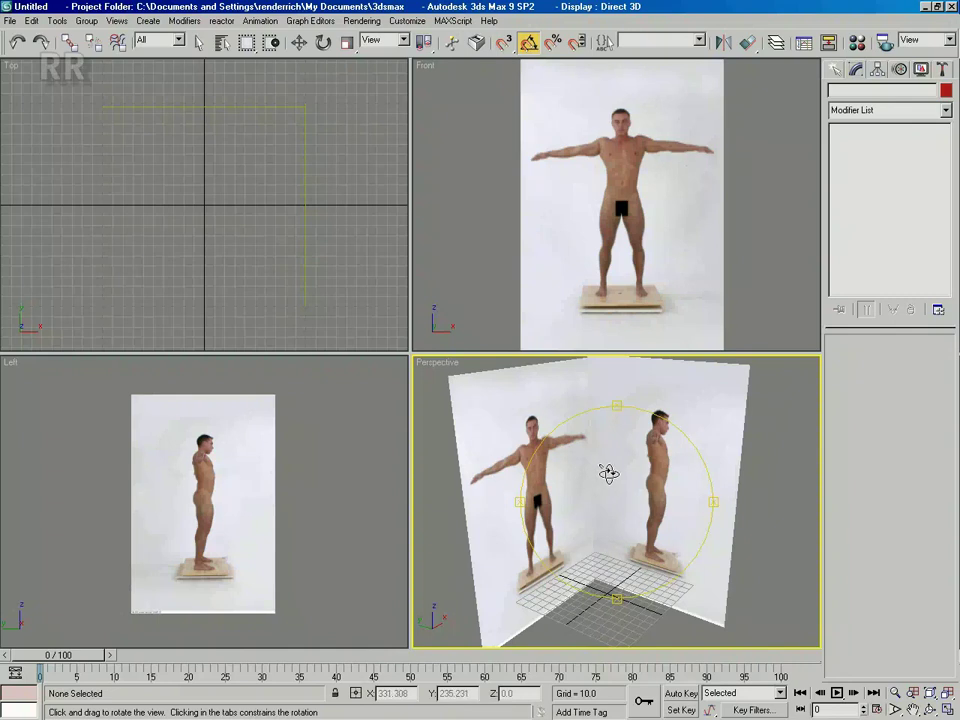